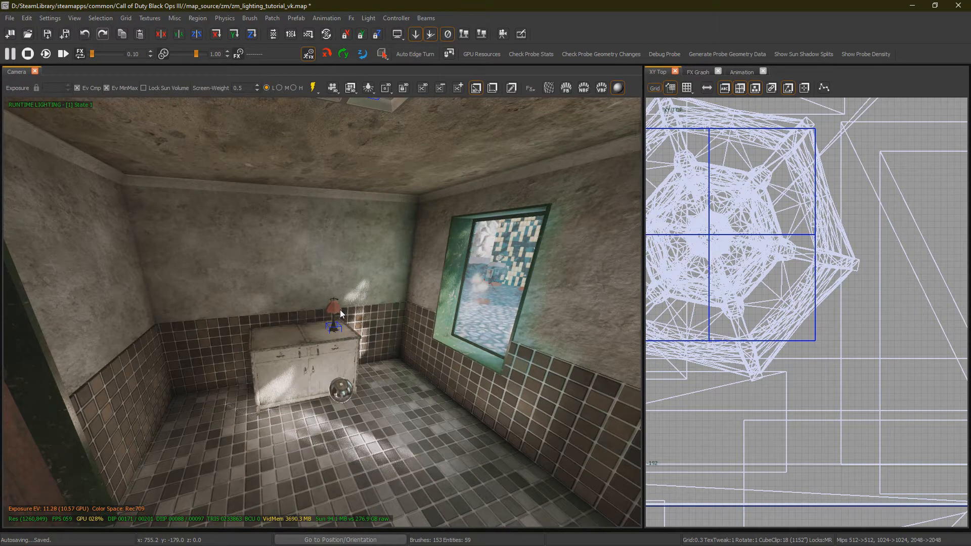
Step: Add a light entity from the entity browser at the shade of the table lamp on the cabinet
right_click_drag(340, 309, 352, 187)
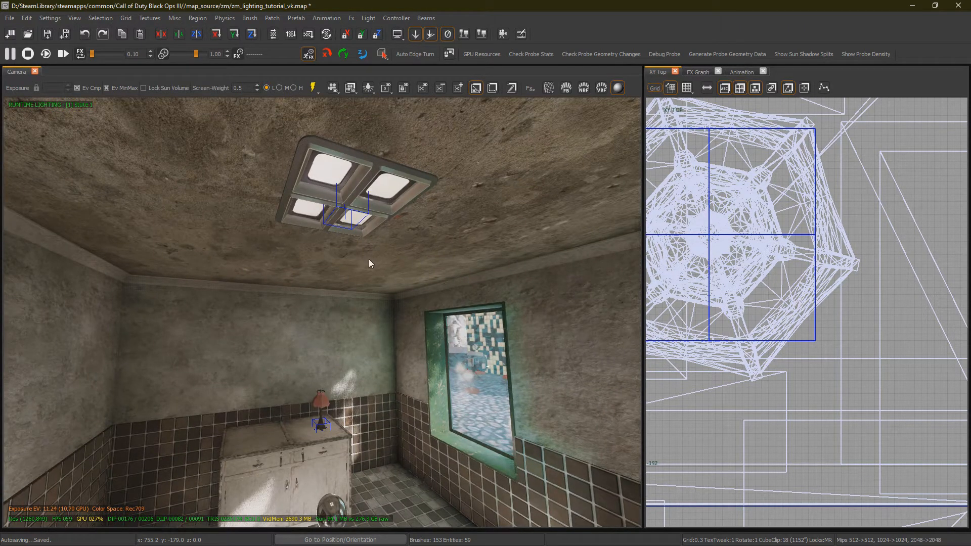
right_click_drag(368, 259, 372, 323)
key("b")
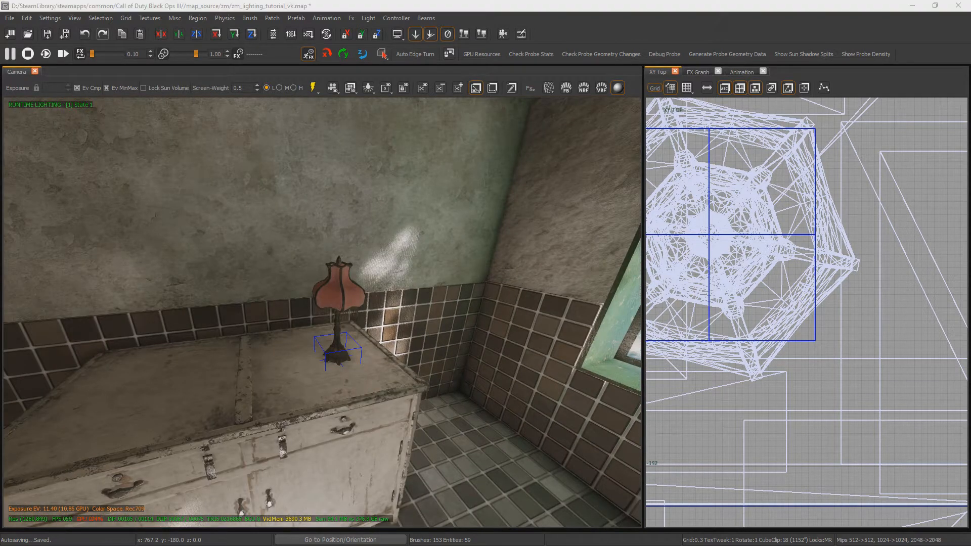
left_click_drag(687, 184, 337, 300)
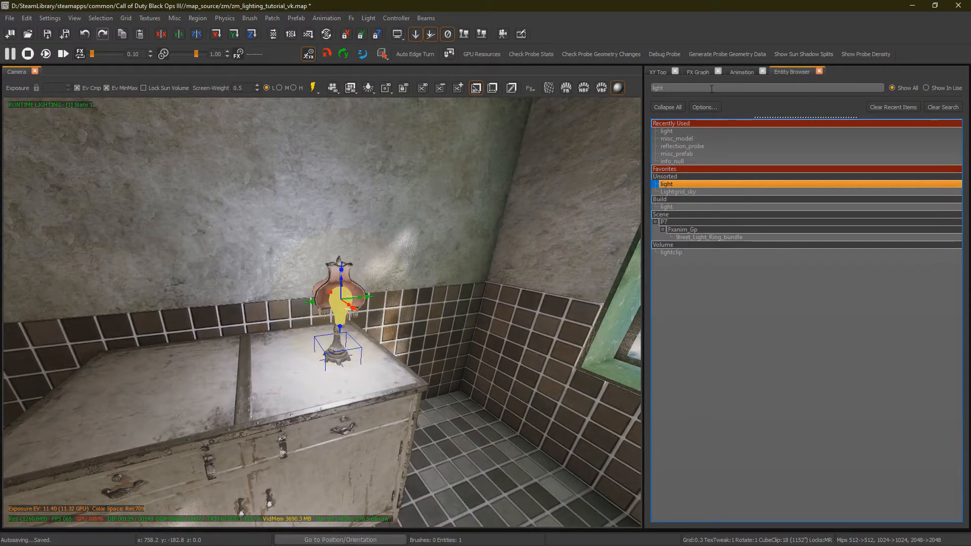
Step: Centre the new light inside the lampshade, checking its position in the top and front views
left_click(658, 72)
left_click_drag(898, 284, 780, 258)
scroll(779, 260, "up", 3)
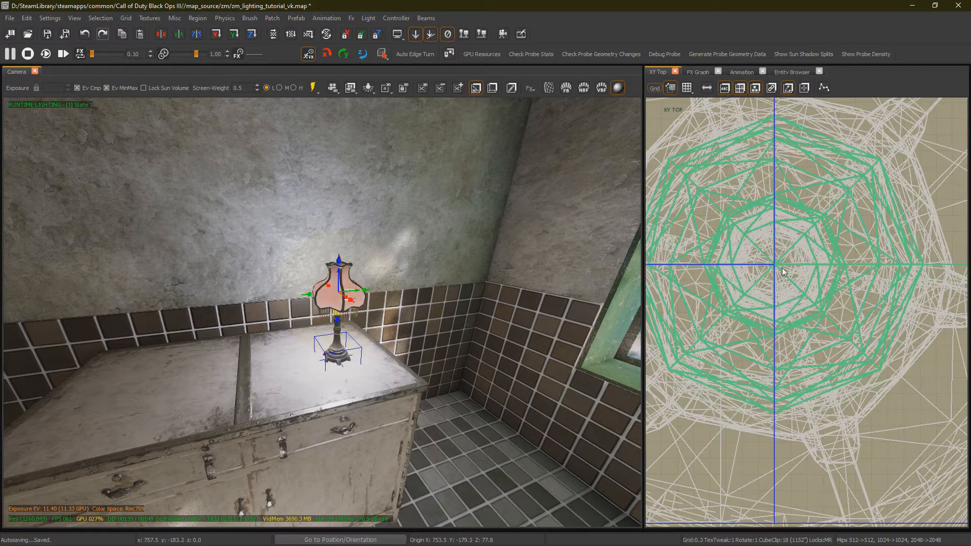
key("ctrl+Tab")
scroll(799, 299, "up", 2)
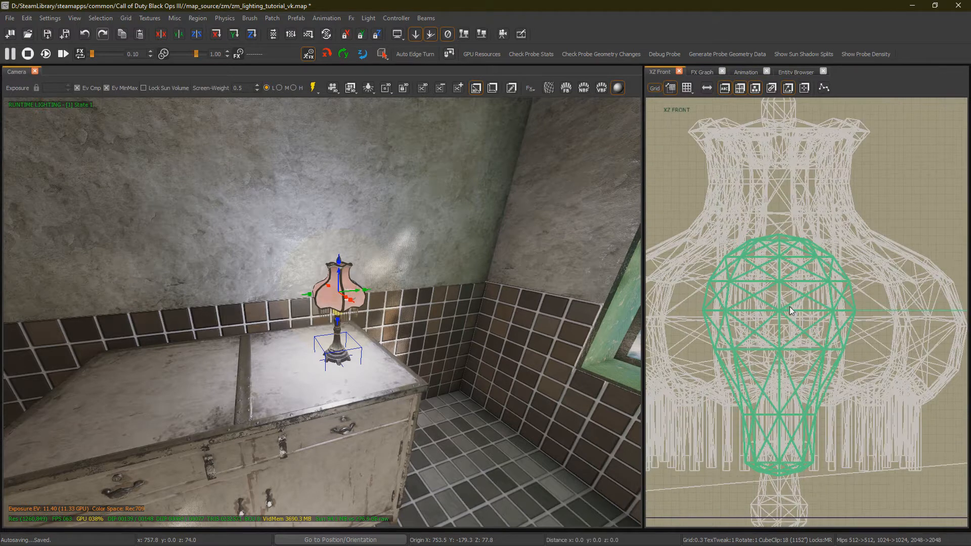
right_click_drag(442, 282, 484, 231)
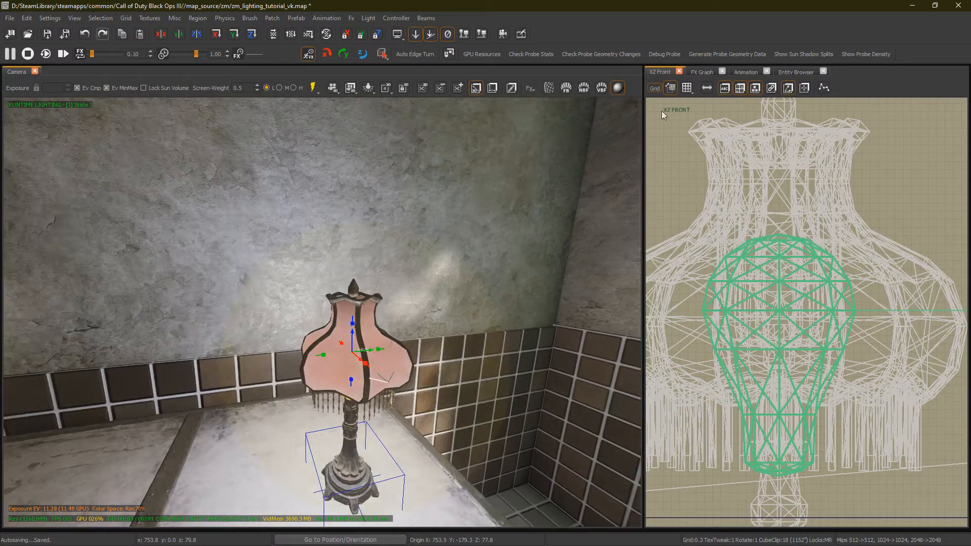
Step: Set the lamp light's PRIMARY_NOSHADOWMAP property to True
key("n")
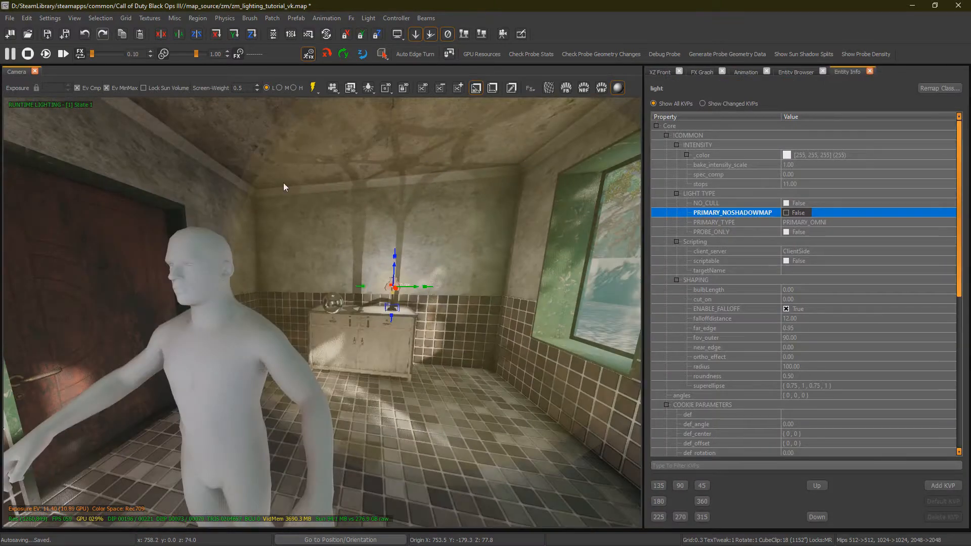
right_click_drag(284, 187, 373, 253)
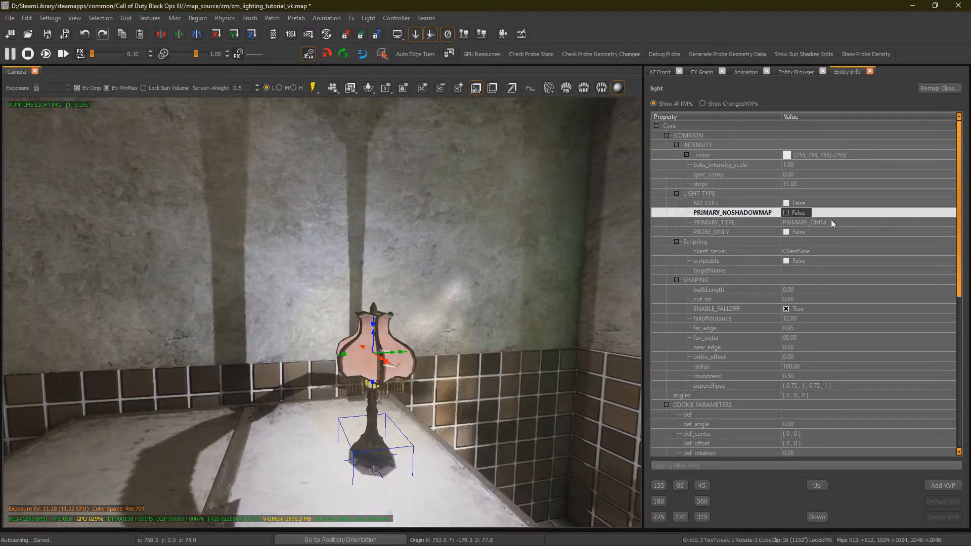
left_click(785, 213)
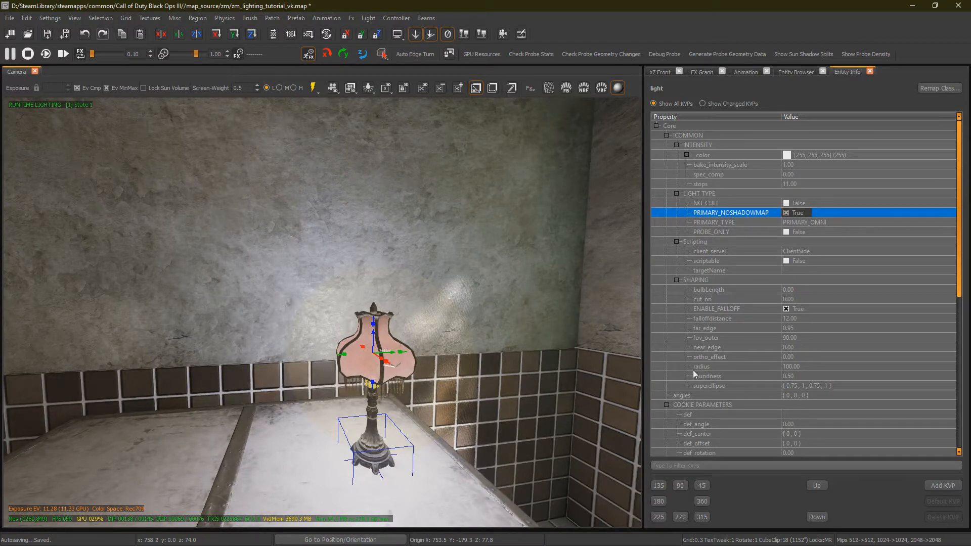
Step: Reduce the lamp light's radius to 9 so it only surrounds the lampshade
left_click(816, 365)
scroll(817, 364, "down", 20)
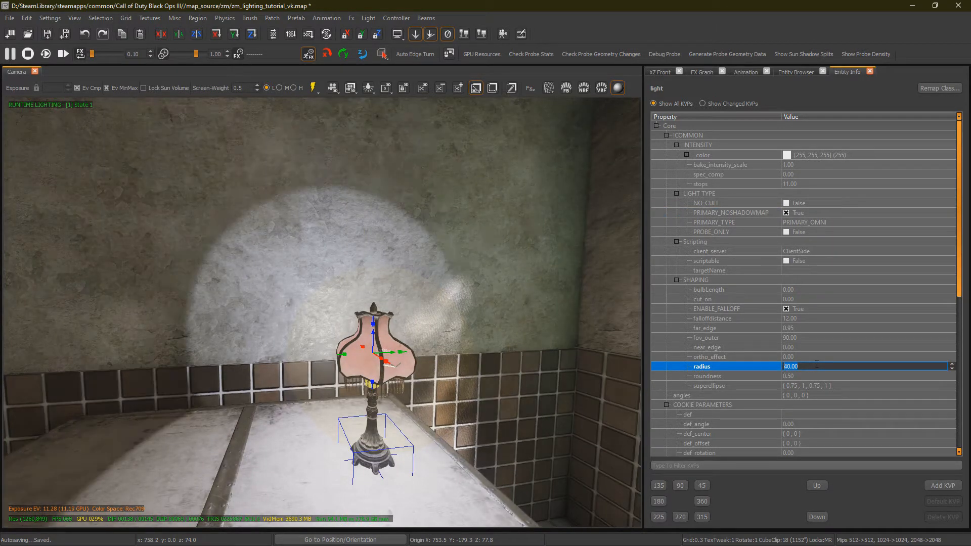
scroll(817, 364, "down", 10)
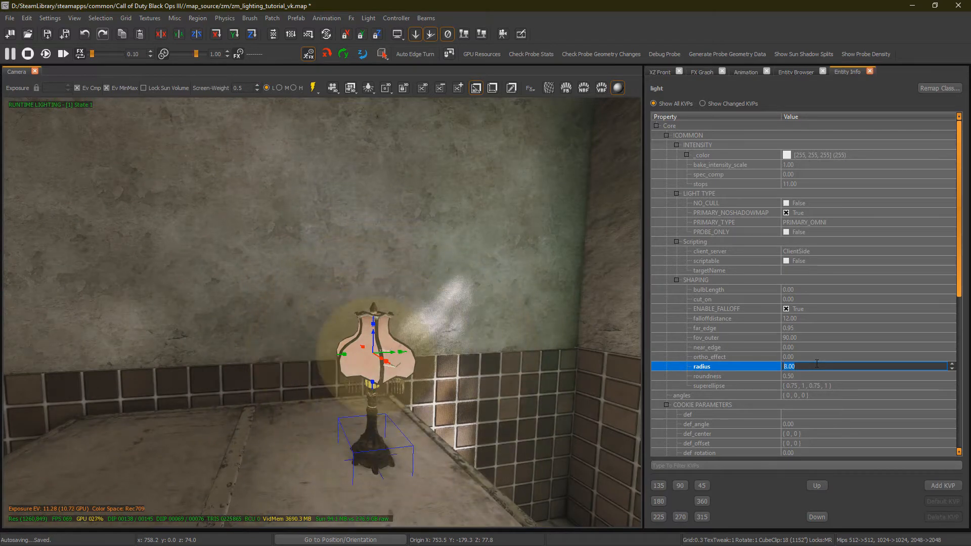
key("f")
left_click(844, 366)
scroll(843, 366, "up", 2)
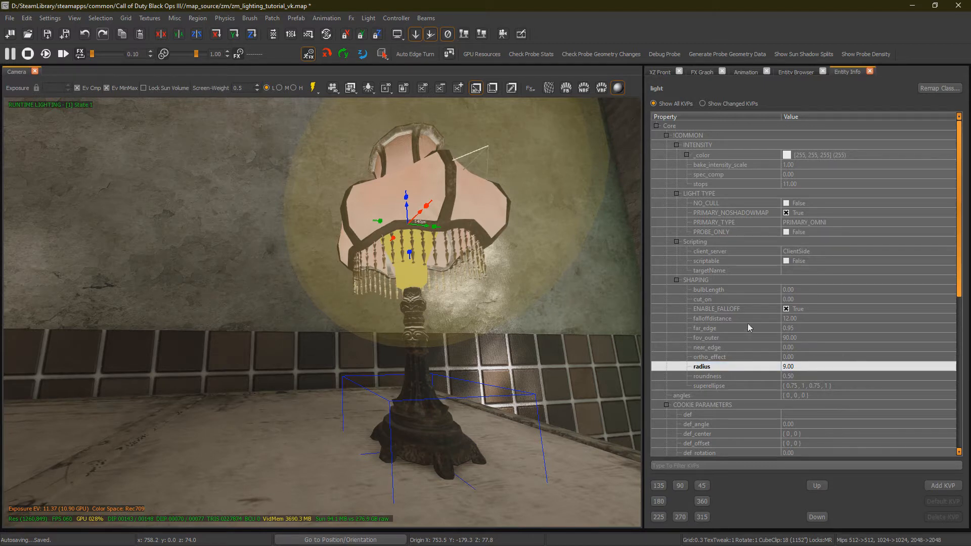
Step: Set the lamp light's far_edge to 0.10 and its stops to 16
left_click(802, 328)
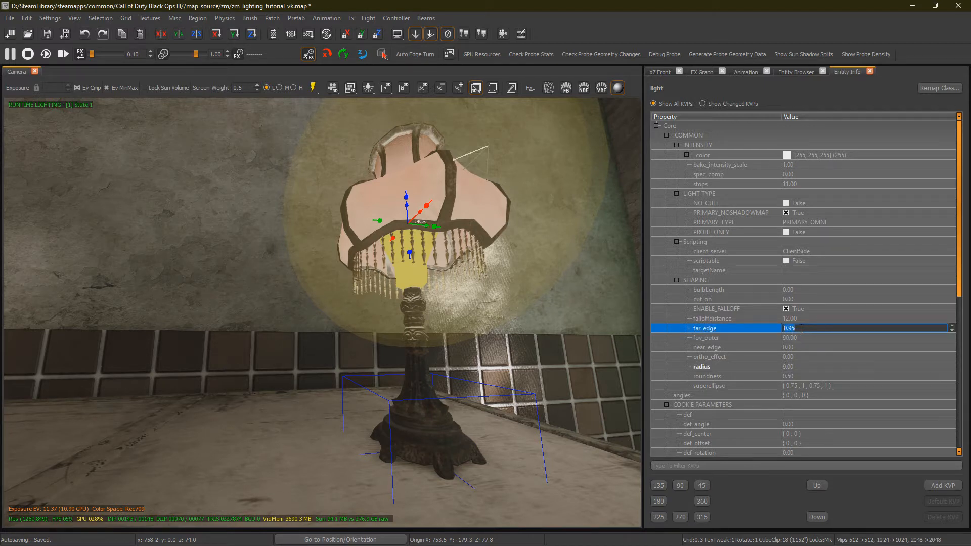
type("0.")
key("Return")
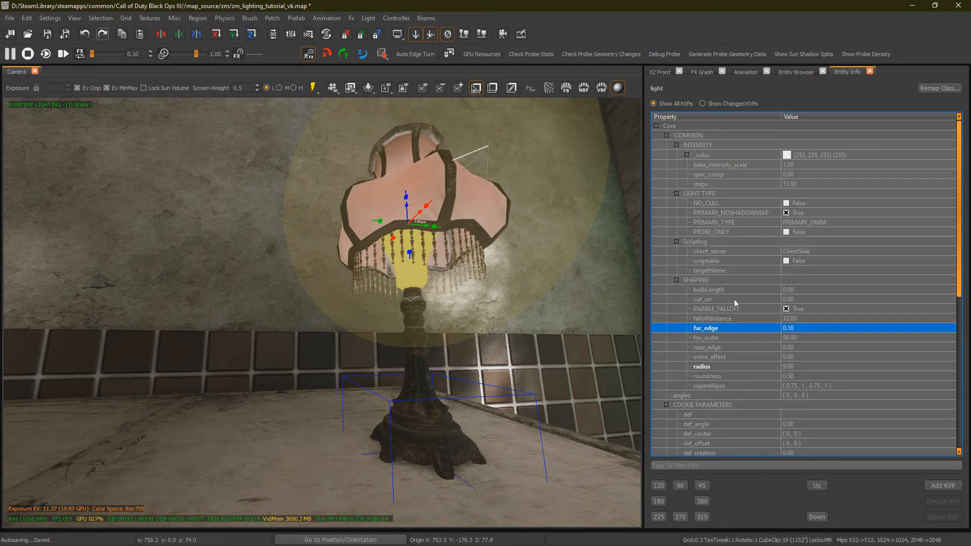
right_click_drag(481, 259, 480, 228)
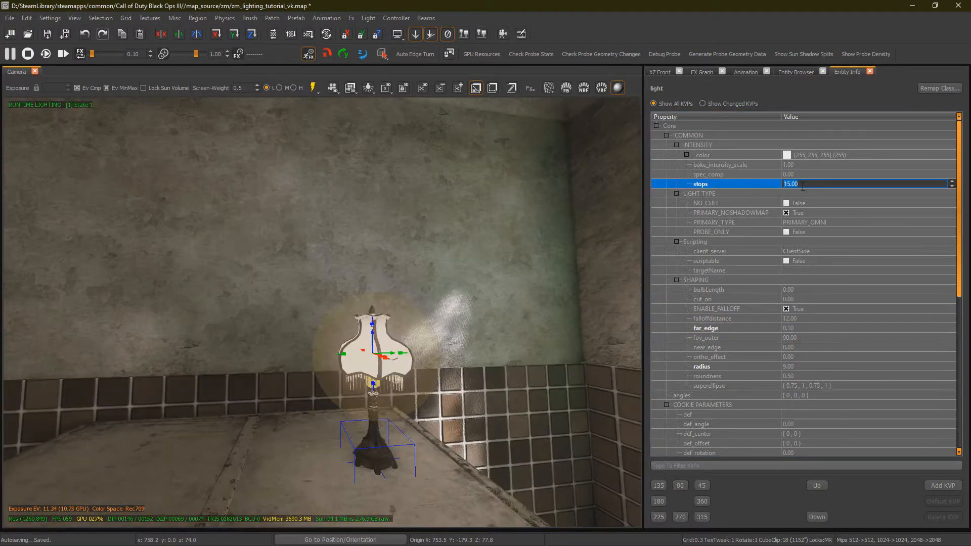
scroll(808, 180, "up", 1)
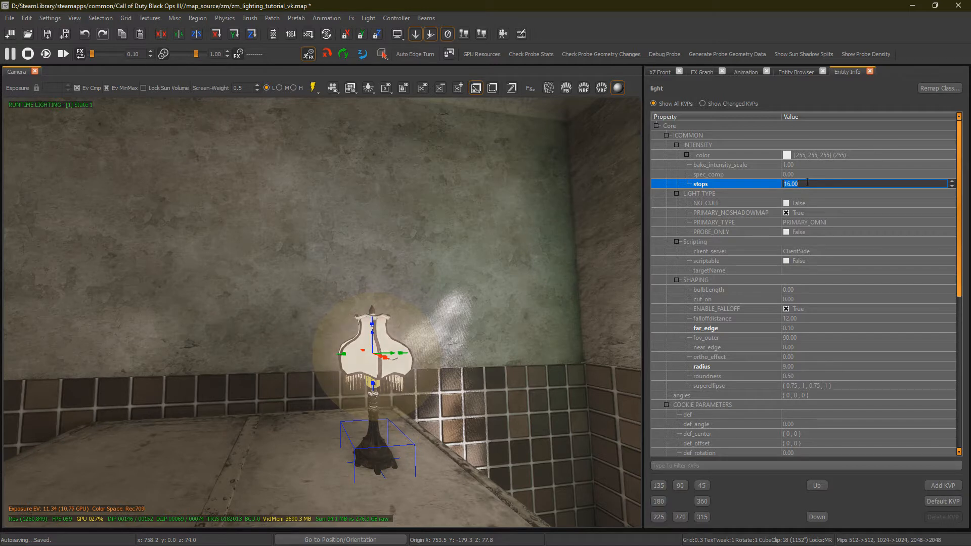
Step: Change the lamp light's color to the warm yellow-orange 255, 203, 20
left_click(824, 155)
left_click(946, 156)
left_click_drag(563, 295, 566, 305)
left_click_drag(496, 238, 572, 147)
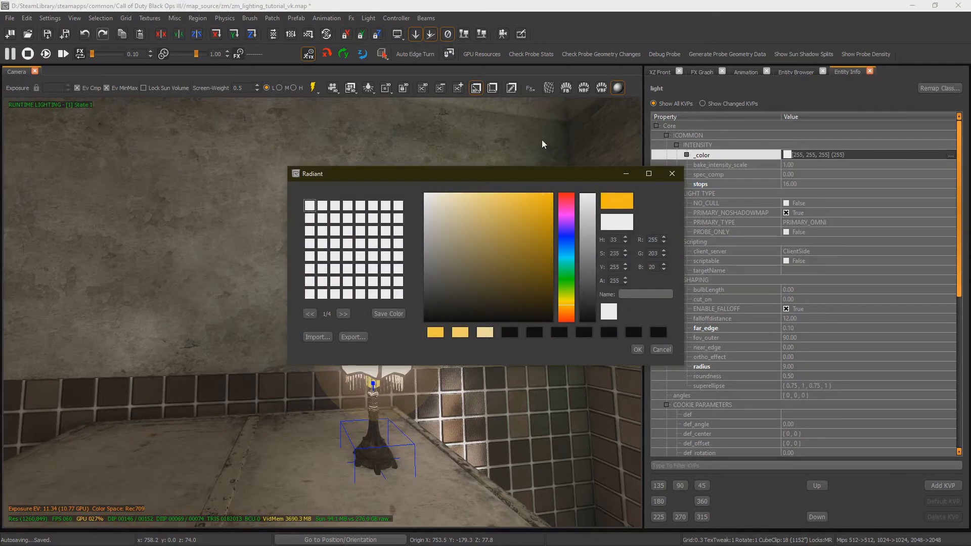
left_click(638, 349)
Step: Duplicate the lamp light in place and set the copy's PRIMARY_NOSHADOWMAP to False
right_click_drag(545, 335, 362, 321)
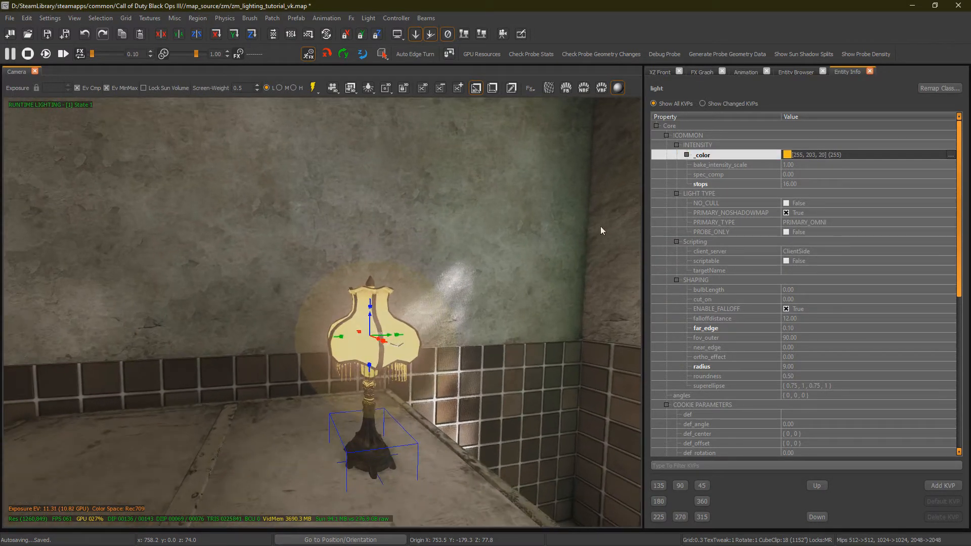
right_click_drag(402, 281, 385, 305)
key("space")
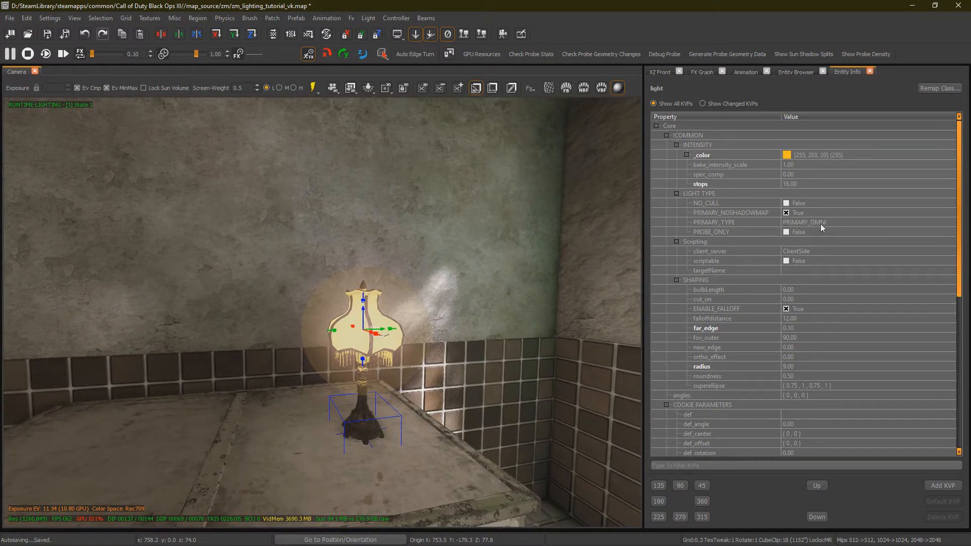
left_click(787, 213)
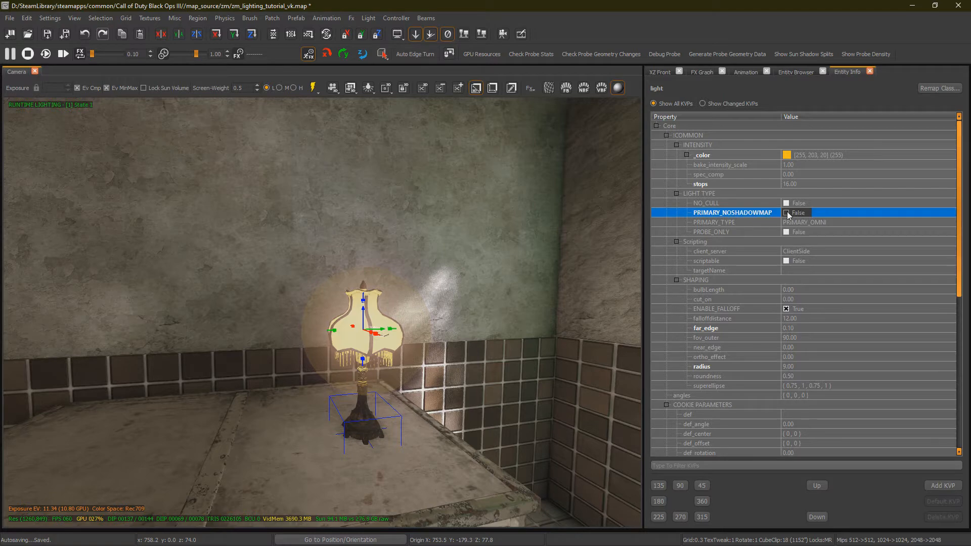
Step: Increase the duplicated light's radius to 250
left_click(808, 186)
left_click(811, 367)
scroll(812, 366, "up", 20)
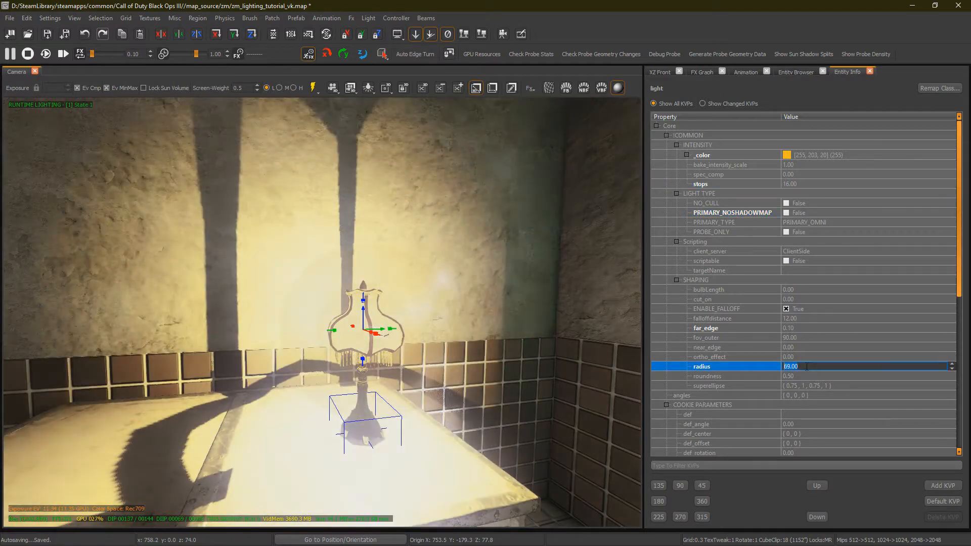
scroll(812, 366, "up", 3)
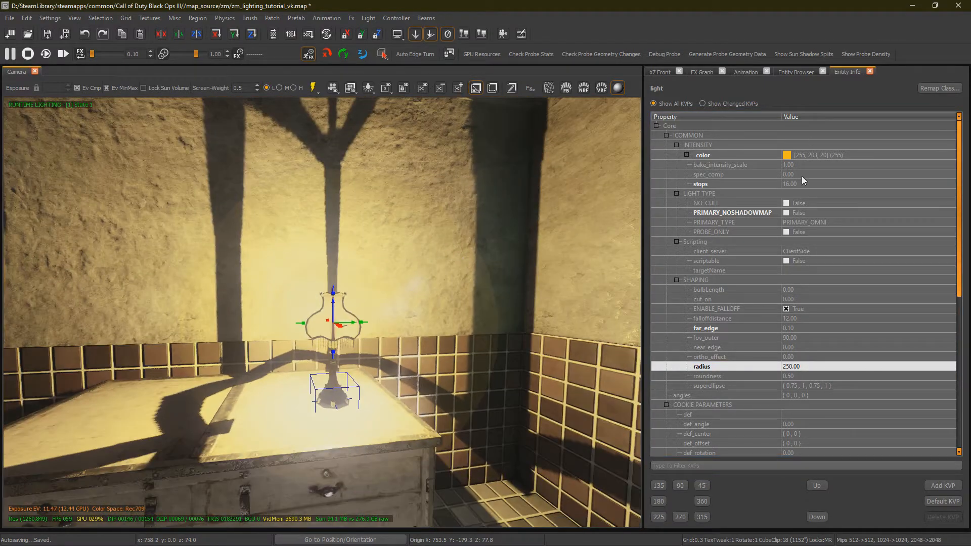
Step: Lower the duplicated light's intensity to 13 stops
left_click(803, 183)
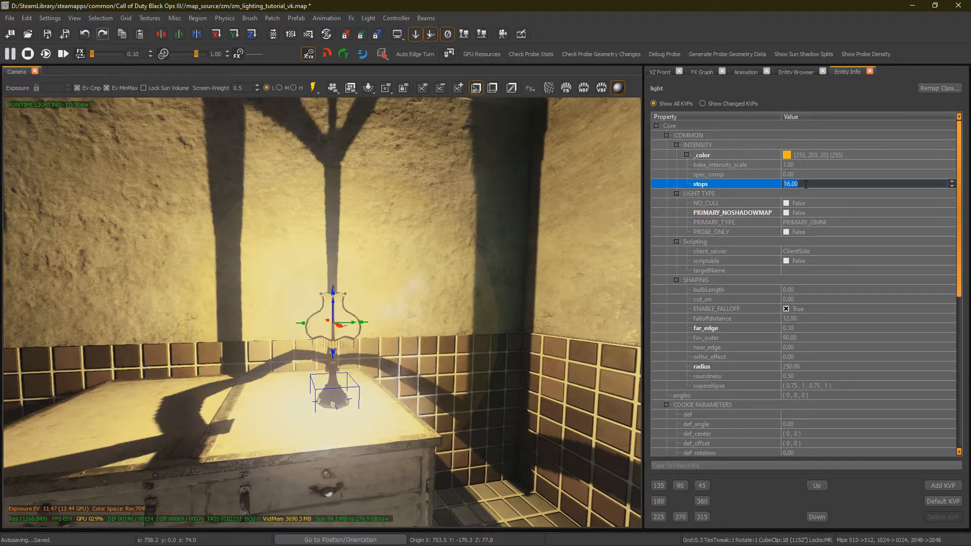
scroll(805, 184, "down", 2)
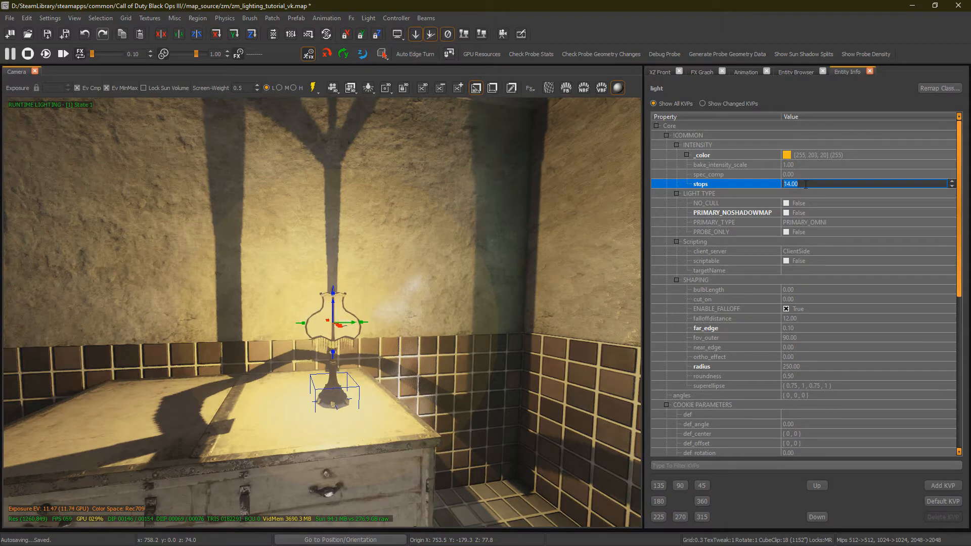
scroll(805, 184, "down", 3)
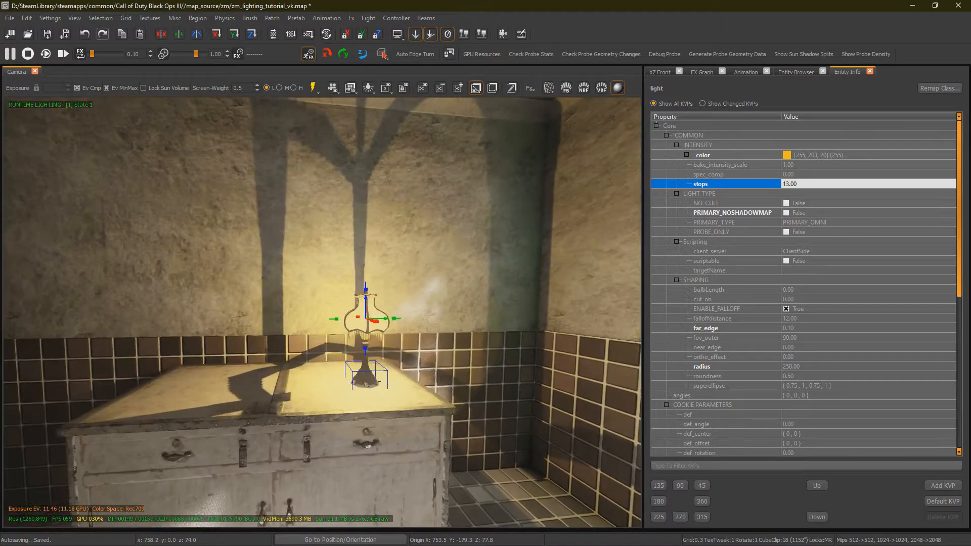
scroll(360, 250, "up", 4)
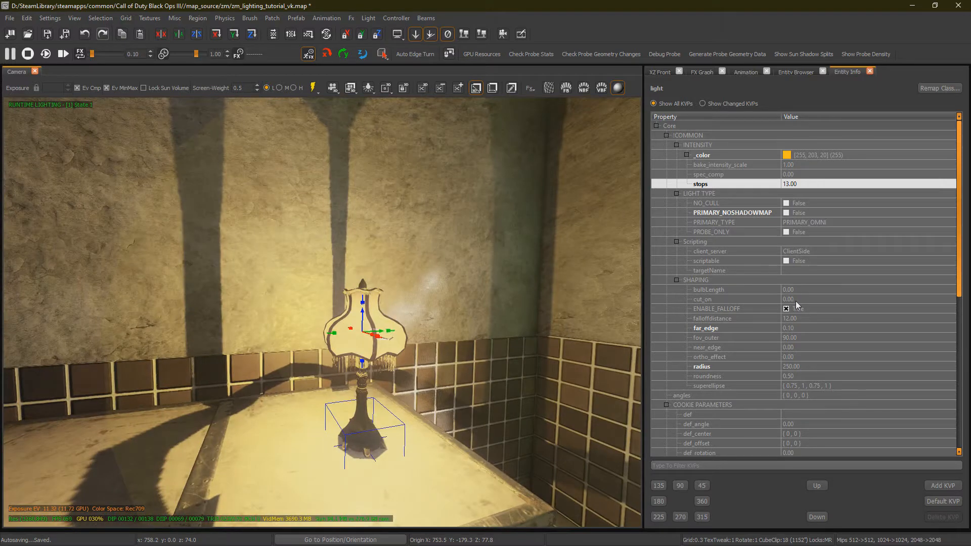
Step: Set the duplicated light's cut_on to 7 to remove the lampshade's shadows, and deselect the light
left_click(797, 301)
scroll(797, 302, "up", 6)
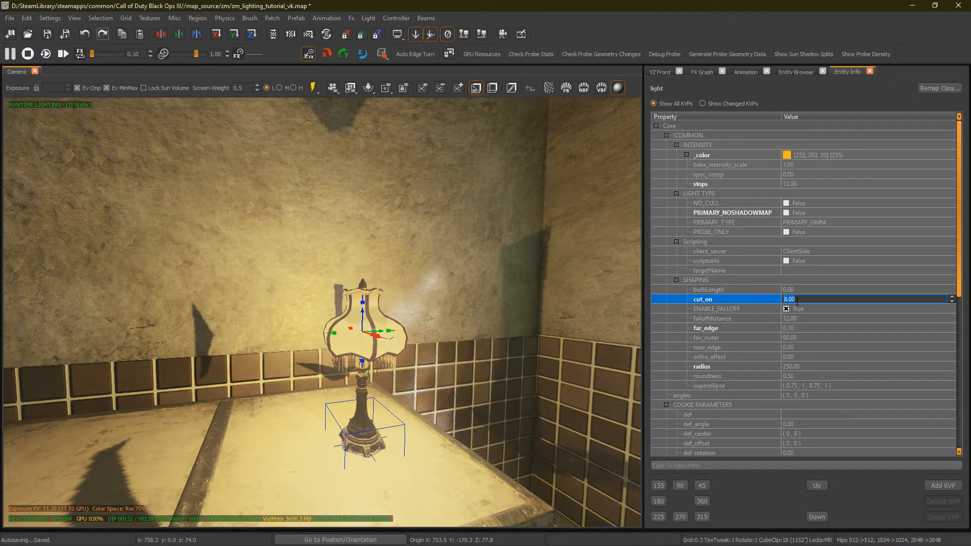
scroll(797, 301, "up", 1)
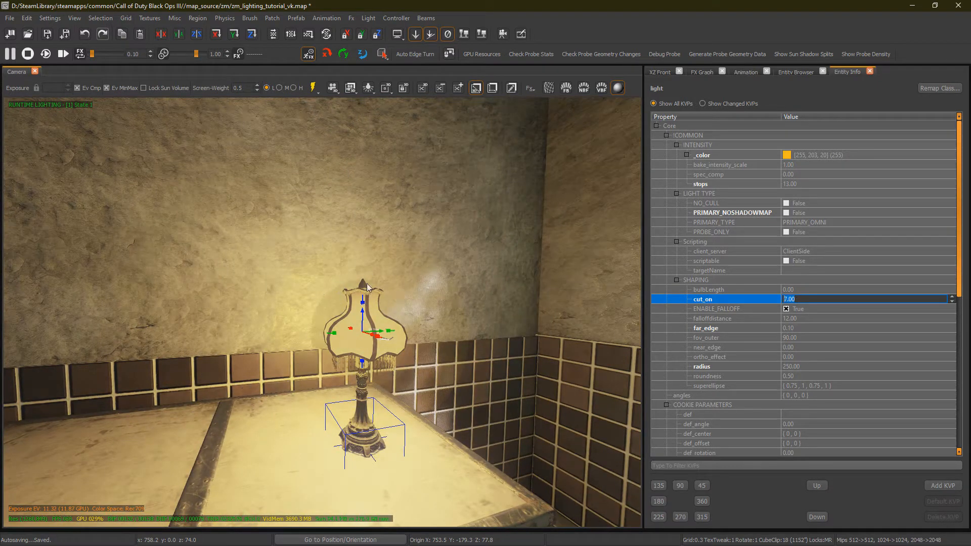
right_click_drag(346, 344, 346, 295)
key("Escape")
Step: Add another light entity from the entity browser at the centre of the ceiling light fixture
right_click_drag(419, 299, 371, 341)
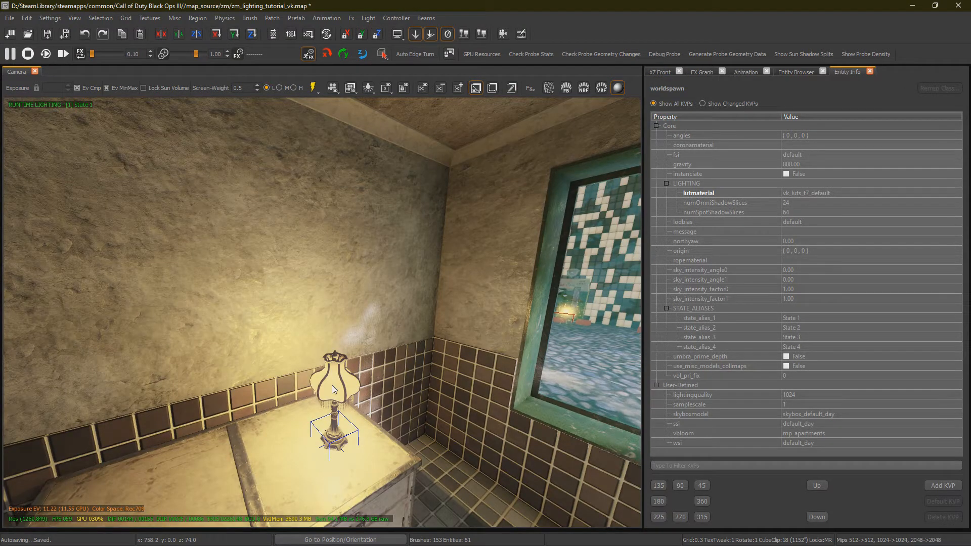
right_click_drag(331, 384, 334, 347)
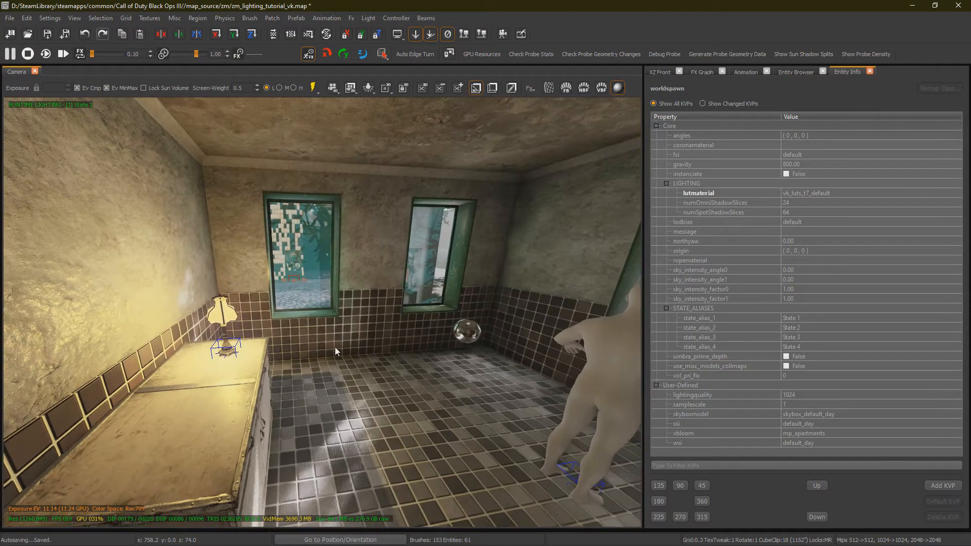
left_click(308, 89)
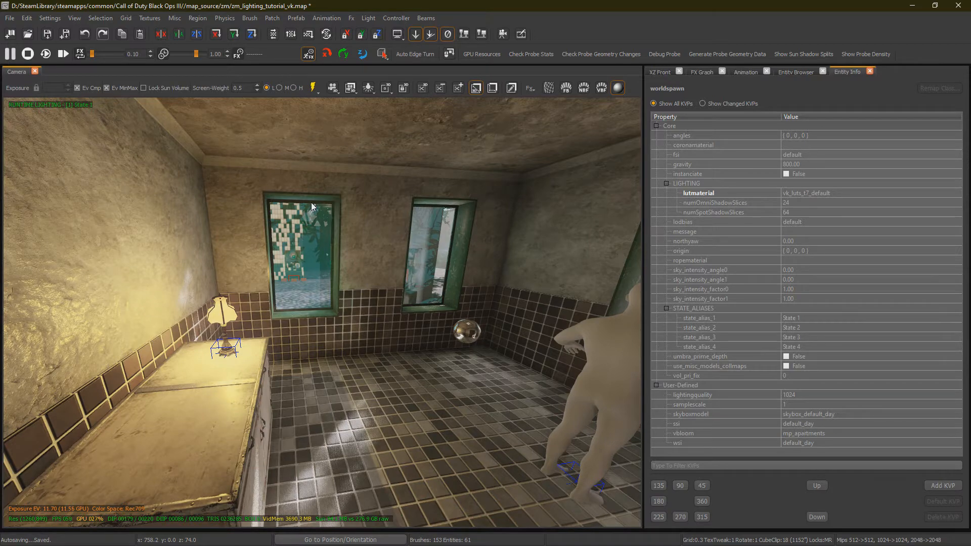
right_click_drag(352, 345, 359, 283)
left_click(796, 72)
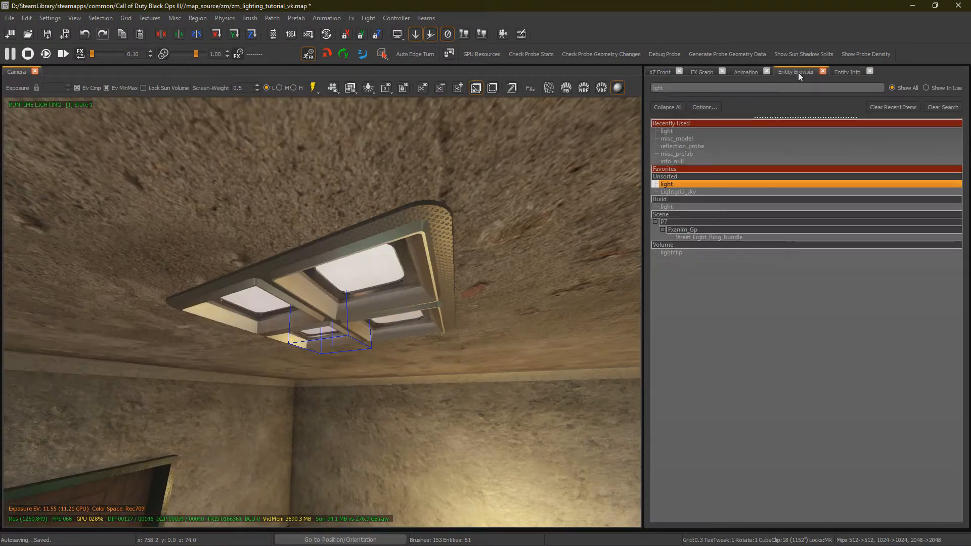
left_click_drag(669, 185, 333, 318)
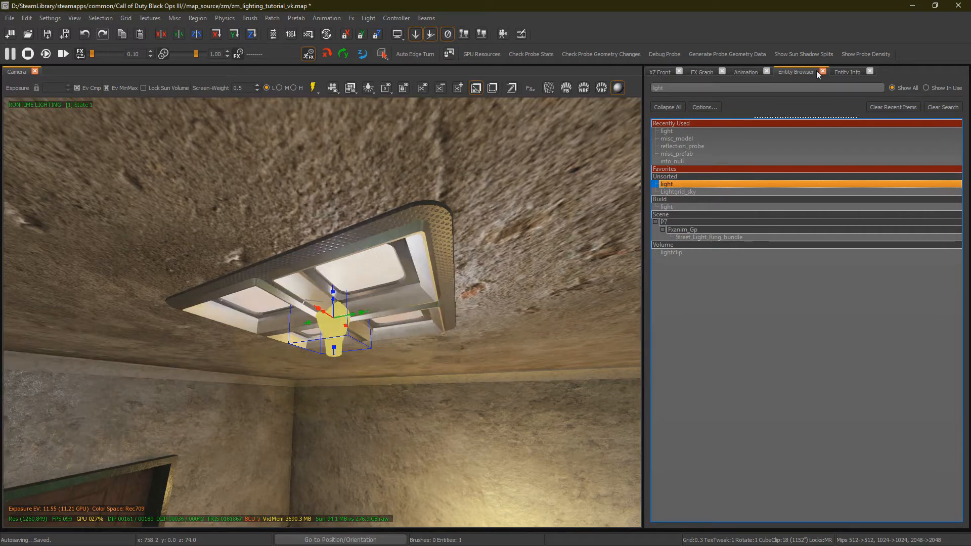
Step: Change the ceiling light's PRIMARY_TYPE to PRIMARY_SPOT
left_click(848, 72)
left_click(707, 223)
left_click(802, 224)
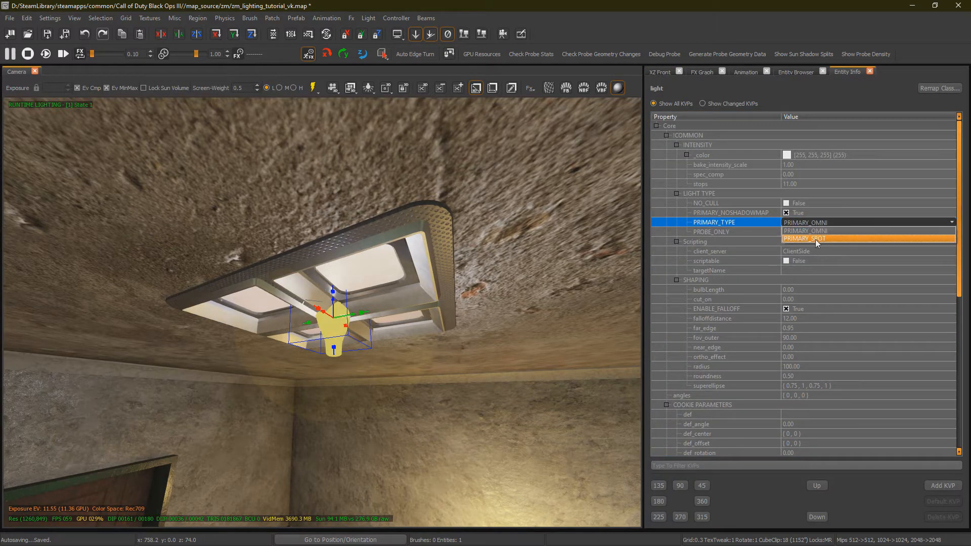
left_click(809, 237)
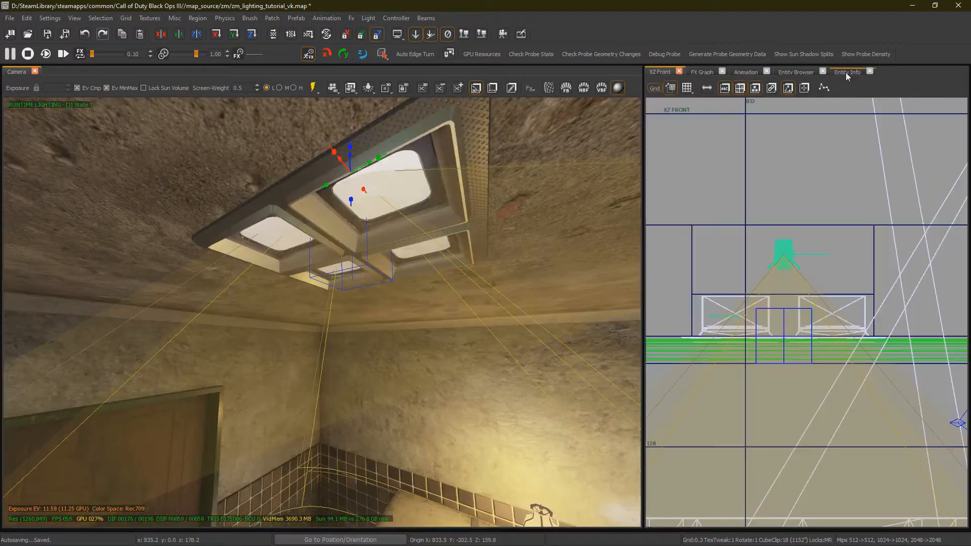
Step: Widen the ceiling spotlight's cone by setting its fov_outer to 125
left_click(845, 71)
right_click_drag(558, 233, 567, 258)
left_click(718, 339)
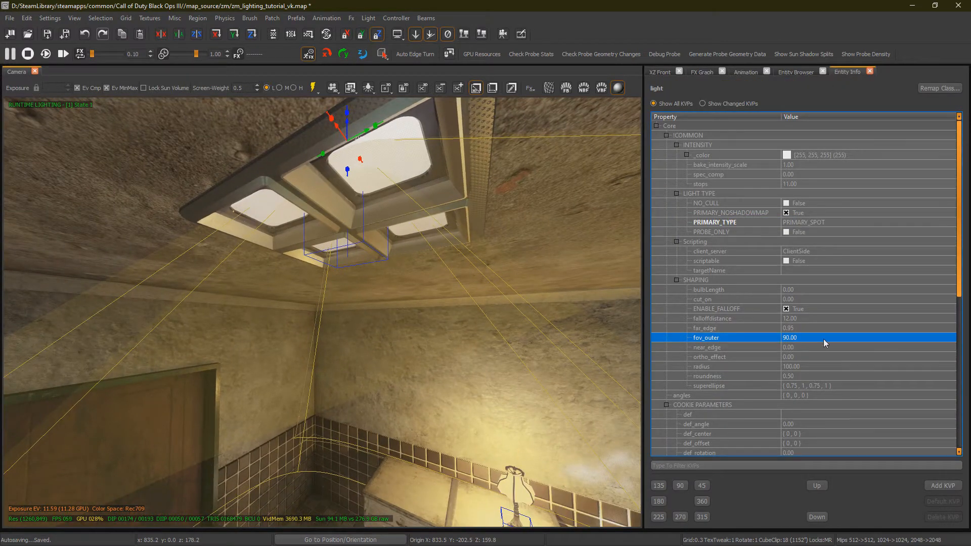
scroll(311, 231, "down", 5)
right_click_drag(313, 213, 260, 204)
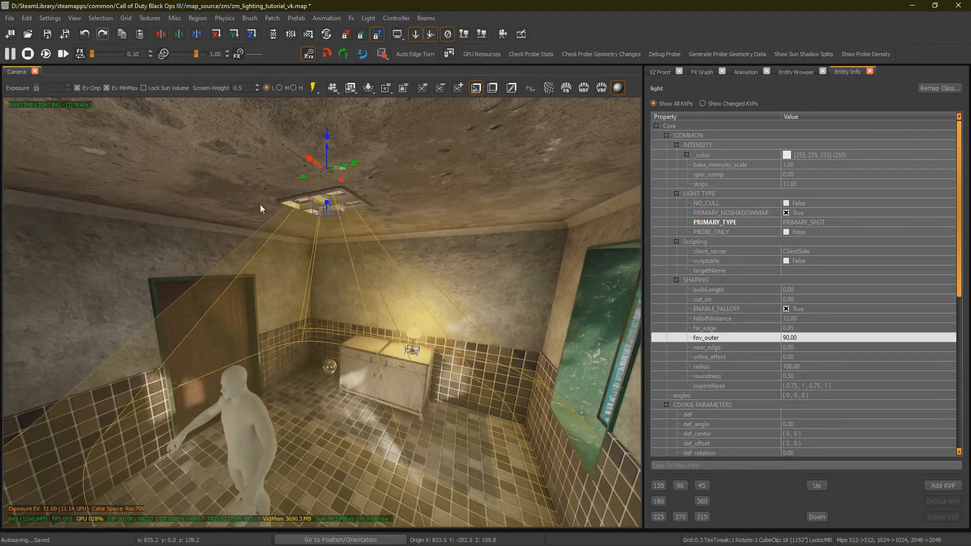
left_click(831, 338)
scroll(830, 338, "up", 6)
scroll(831, 339, "down", 1)
scroll(830, 338, "down", 1)
mouse_move(384, 273)
right_mouse_down()
mouse_move(372, 212)
mouse_move(364, 243)
mouse_move(374, 279)
right_mouse_up()
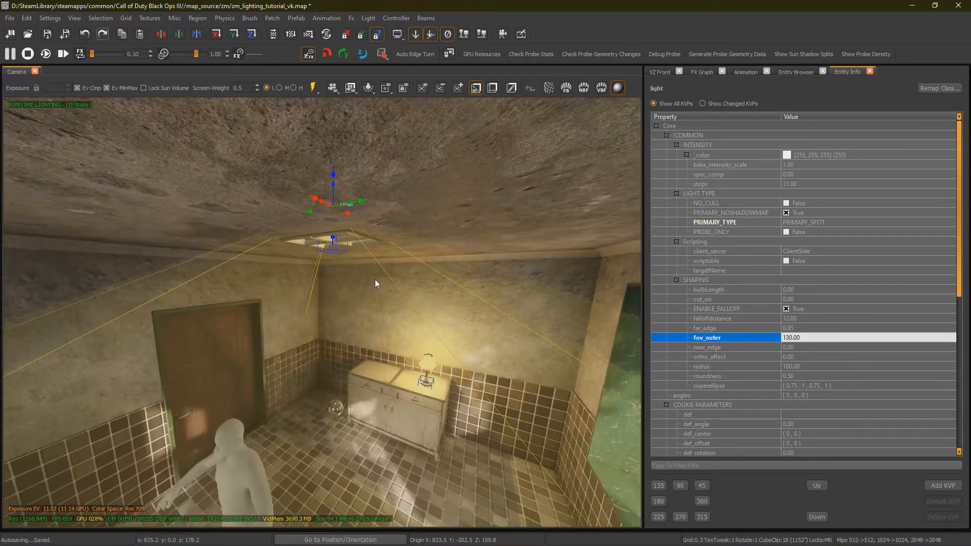
left_click(820, 338)
scroll(820, 338, "down", 1)
scroll(820, 341, "up", 1)
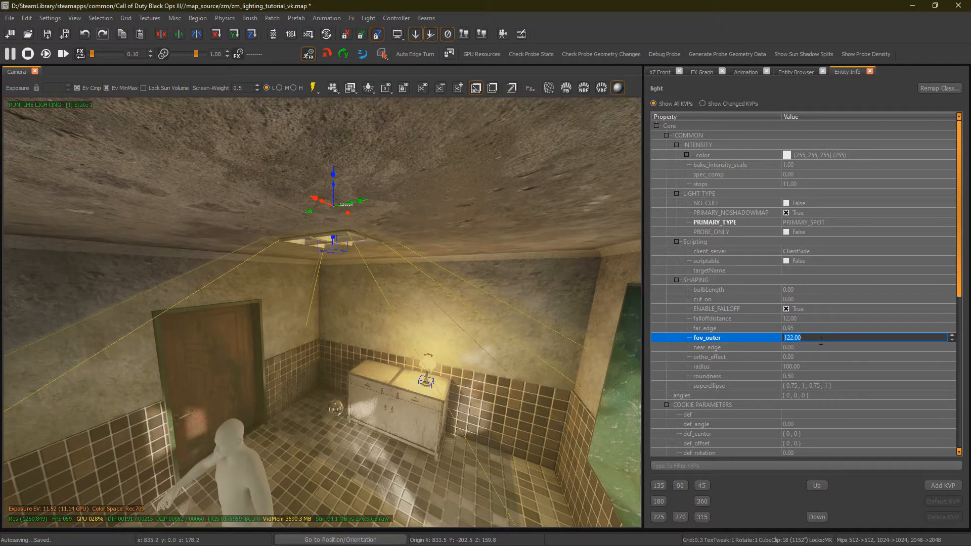
right_click_drag(431, 271, 455, 273)
Step: Lower the ceiling light in the XZ front view to a Z origin of about 154.8
left_click(659, 73)
right_click_drag(792, 215, 750, 210)
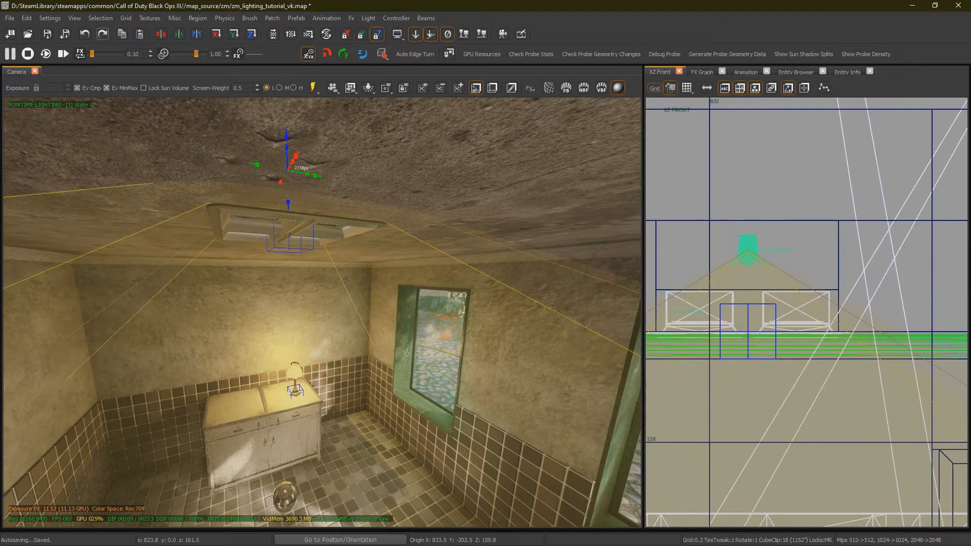
right_click_drag(284, 202, 303, 210)
right_click_drag(759, 243, 804, 200)
scroll(753, 242, "up", 2)
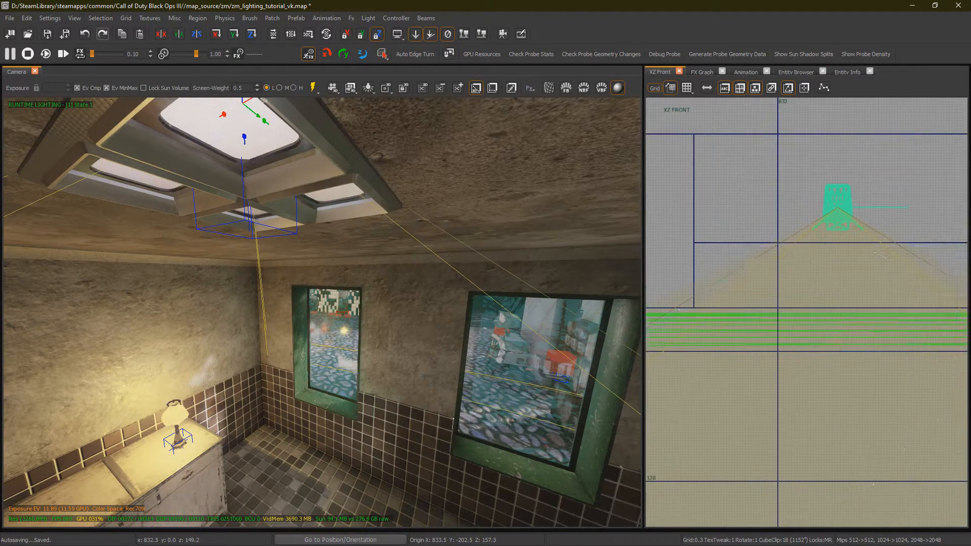
left_click_drag(863, 193, 862, 219)
right_click_drag(863, 220, 693, 184)
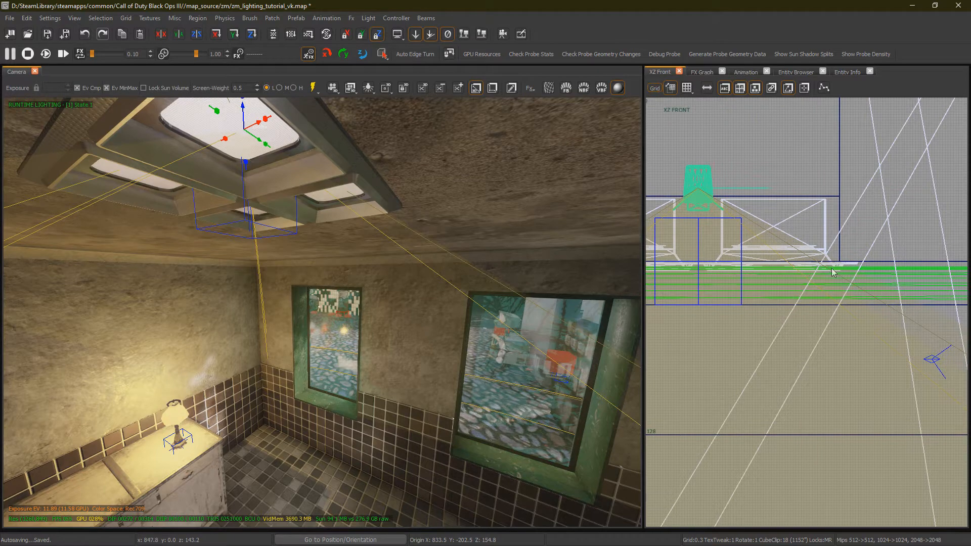
right_click_drag(706, 274, 810, 274)
right_click_drag(404, 206, 354, 202)
right_click_drag(774, 232, 814, 229)
Step: Set the ceiling light's cut_on to 8 to keep the fixture from blocking it
key("n")
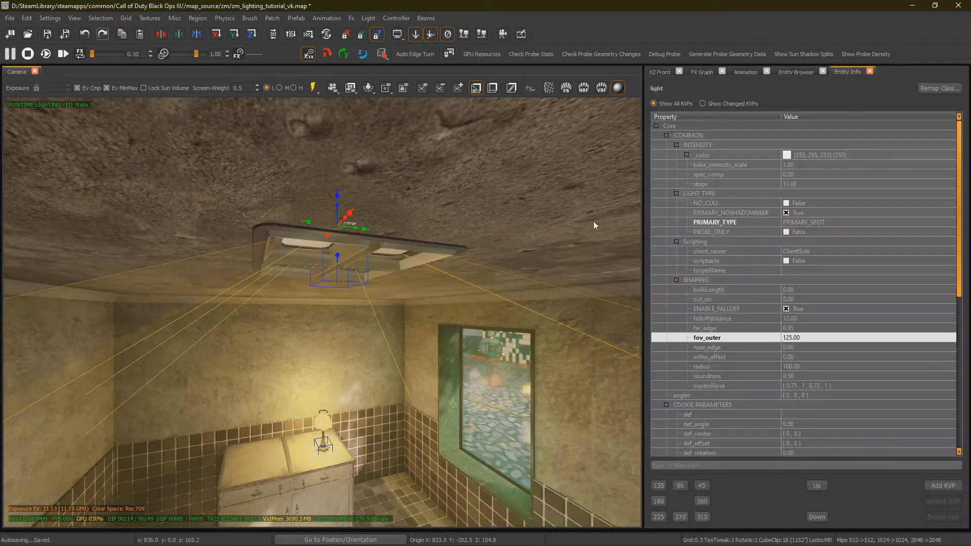
left_click(808, 299)
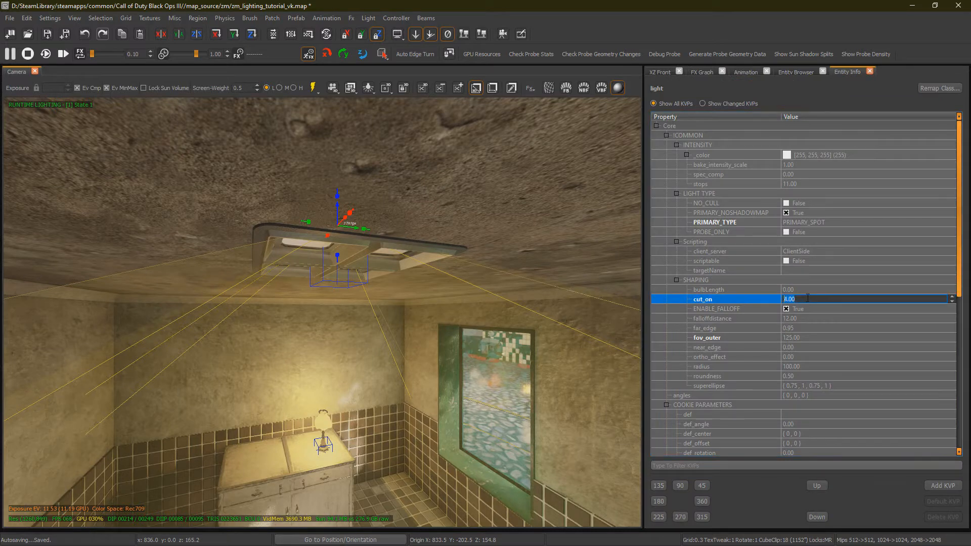
scroll(807, 299, "up", 2)
right_click_drag(435, 237, 329, 325)
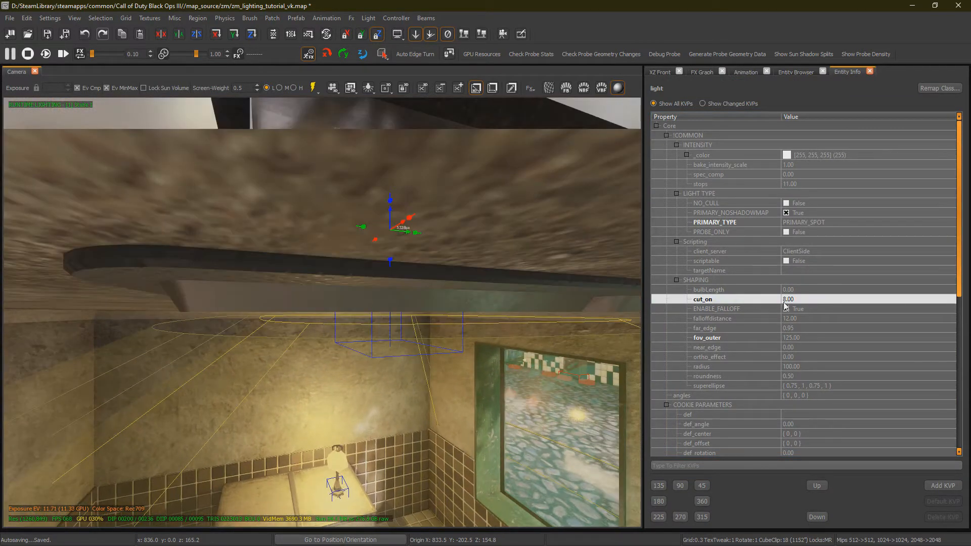
left_click(808, 298)
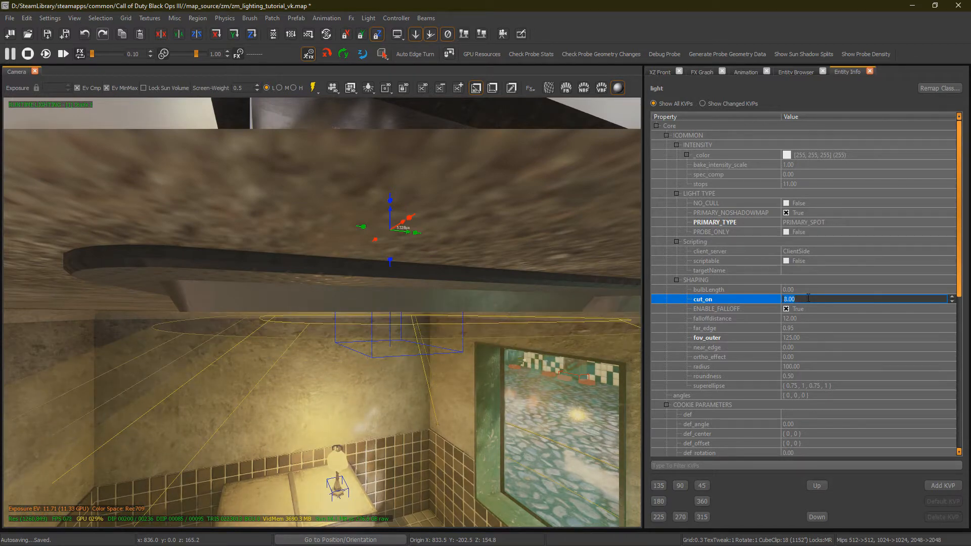
right_click_drag(485, 248, 480, 283)
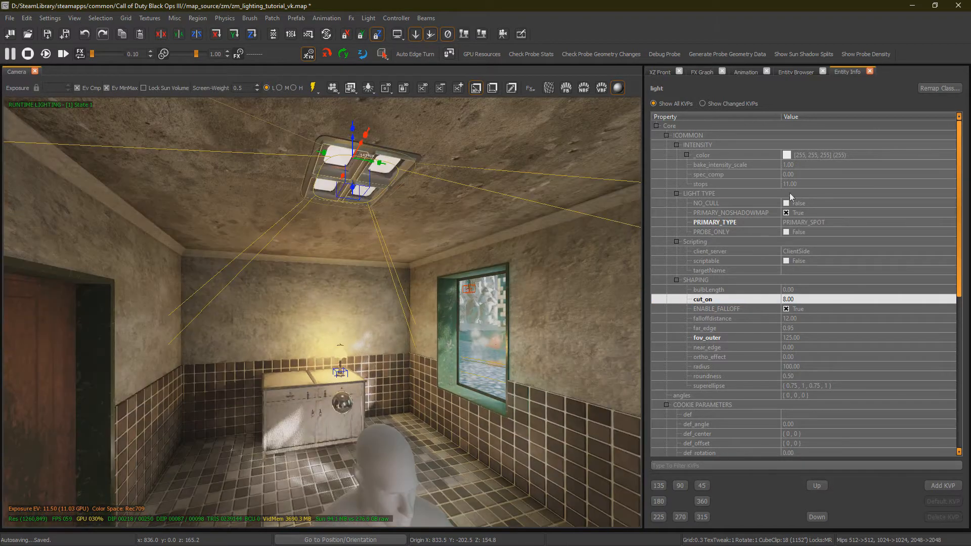
Step: Turn off PRIMARY_NOSHADOWMAP for the ceiling light and raise its intensity to 15 stops
left_click(787, 213)
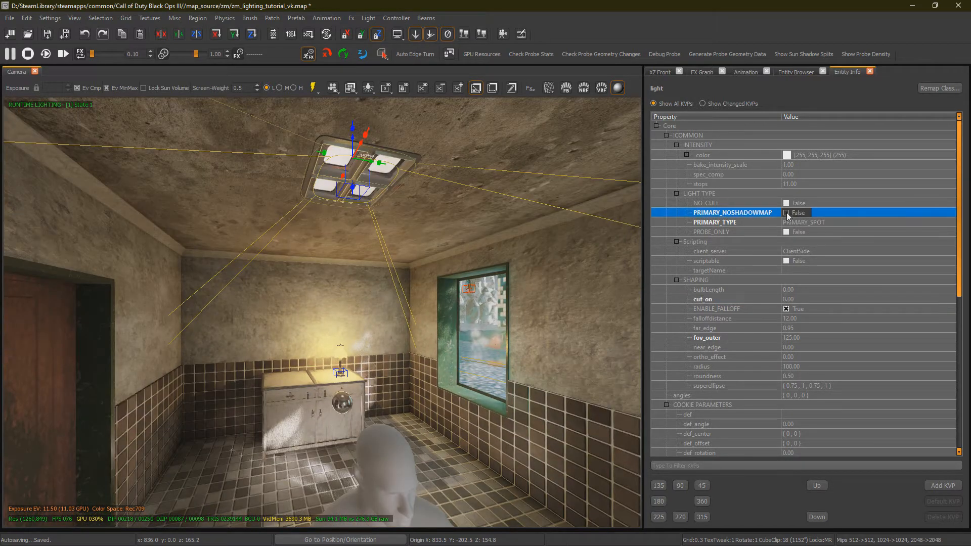
left_click(812, 184)
scroll(812, 181, "up", 5)
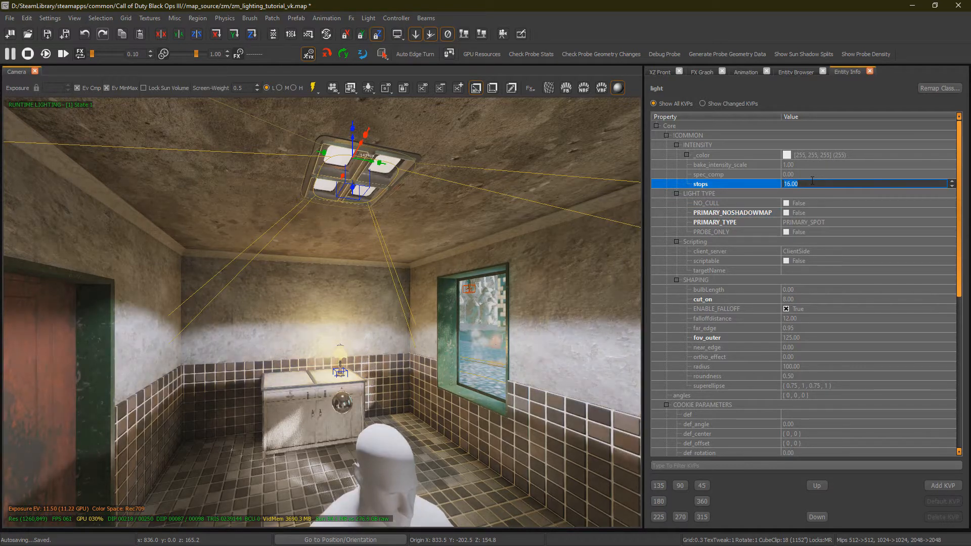
scroll(812, 181, "down", 1)
scroll(812, 182, "up", 1)
scroll(812, 182, "down", 1)
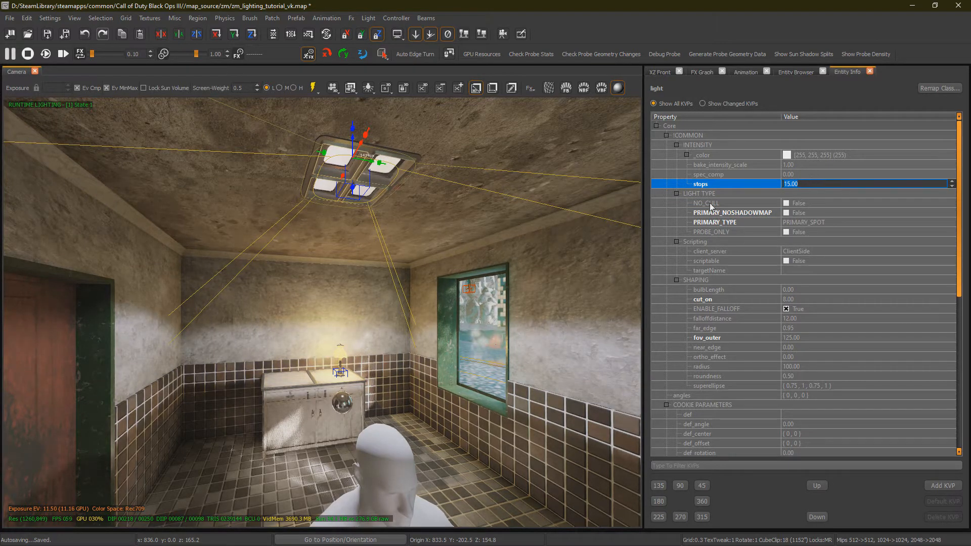
Step: Increase the ceiling light's radius to 140 and check its spread across the room
left_click(818, 367)
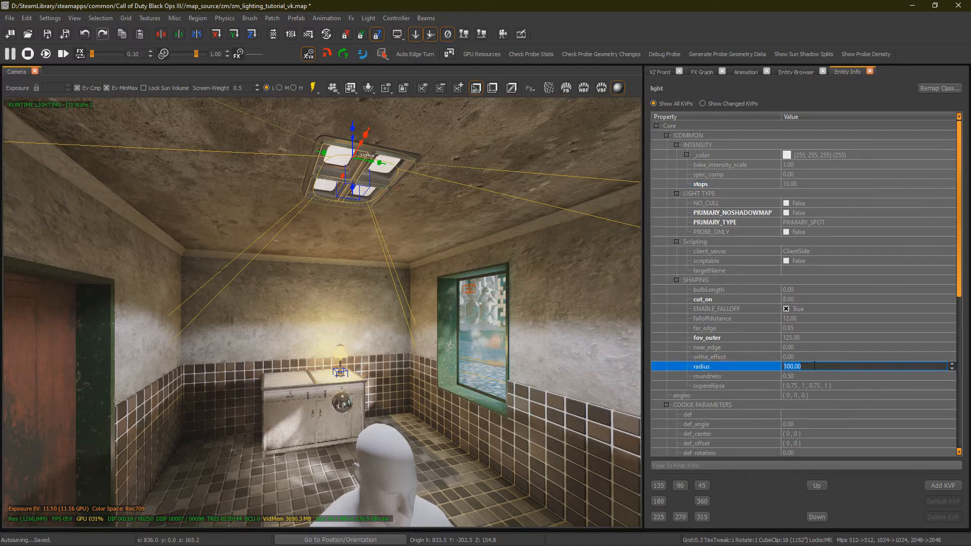
scroll(814, 365, "up", 4)
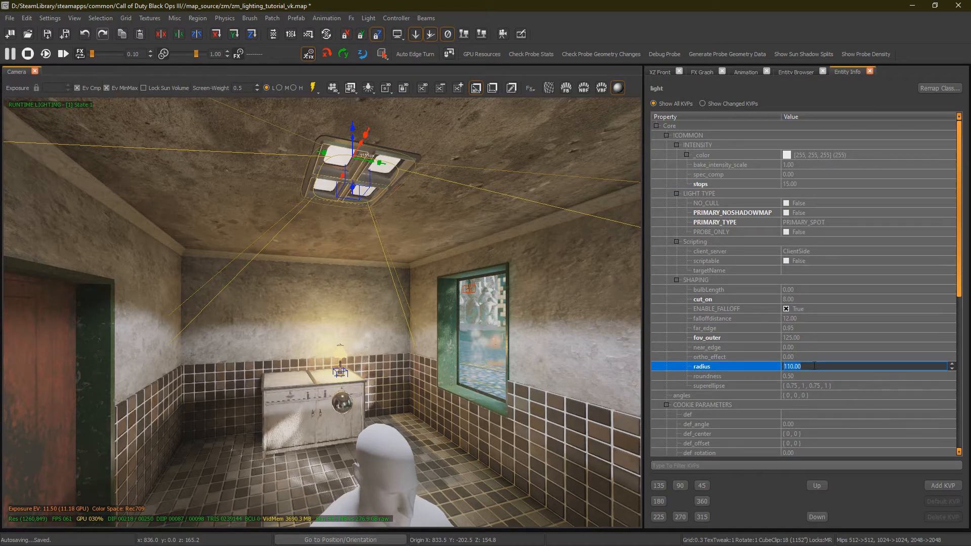
right_click_drag(505, 324, 562, 324)
right_click_drag(385, 298, 363, 297)
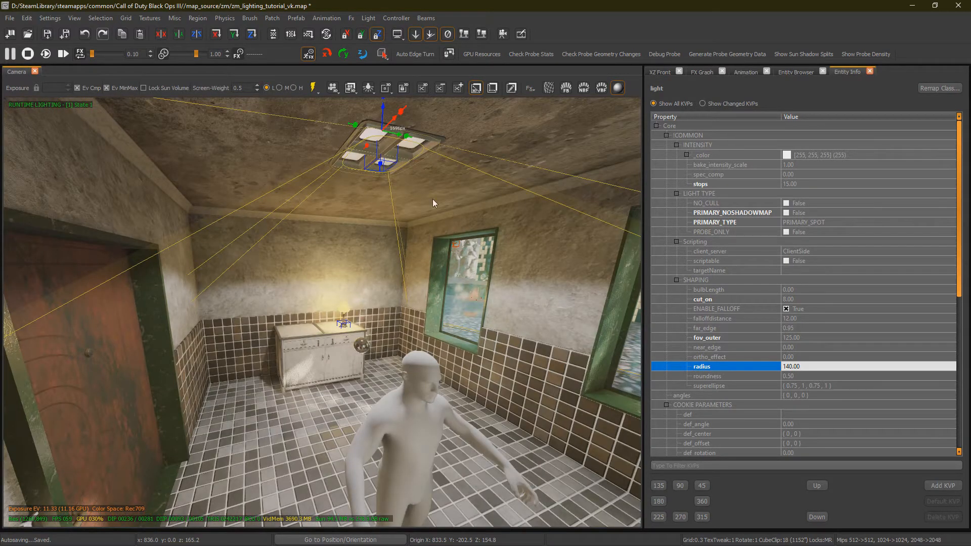
right_click_drag(372, 282, 386, 253)
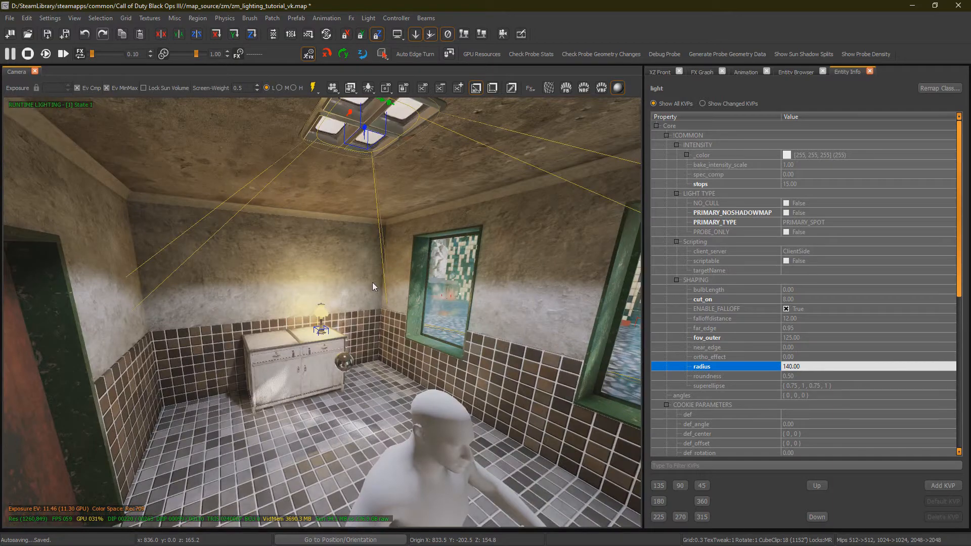
right_click_drag(422, 306, 386, 297)
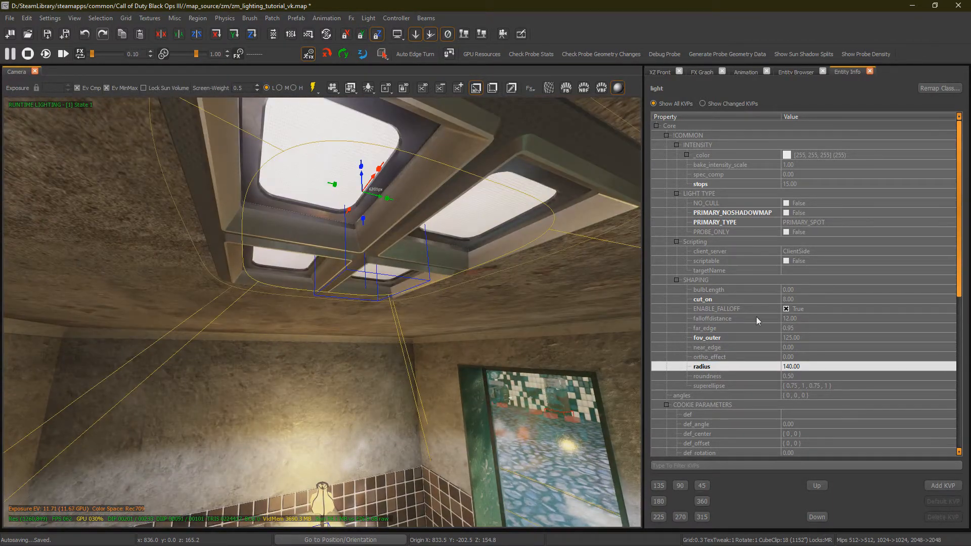
Step: Try a higher ortho_effect on the ceiling light, and return it to 0
left_click(829, 356)
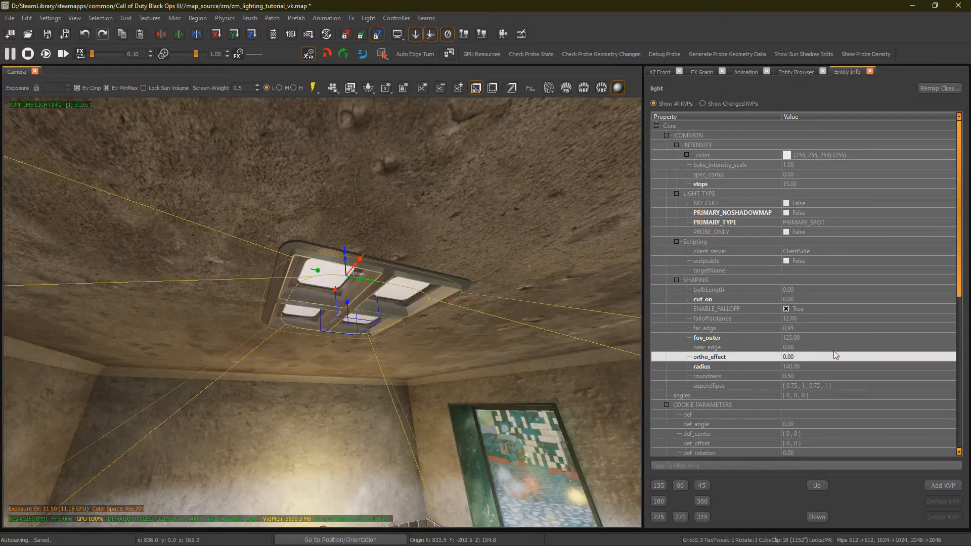
left_click(830, 354)
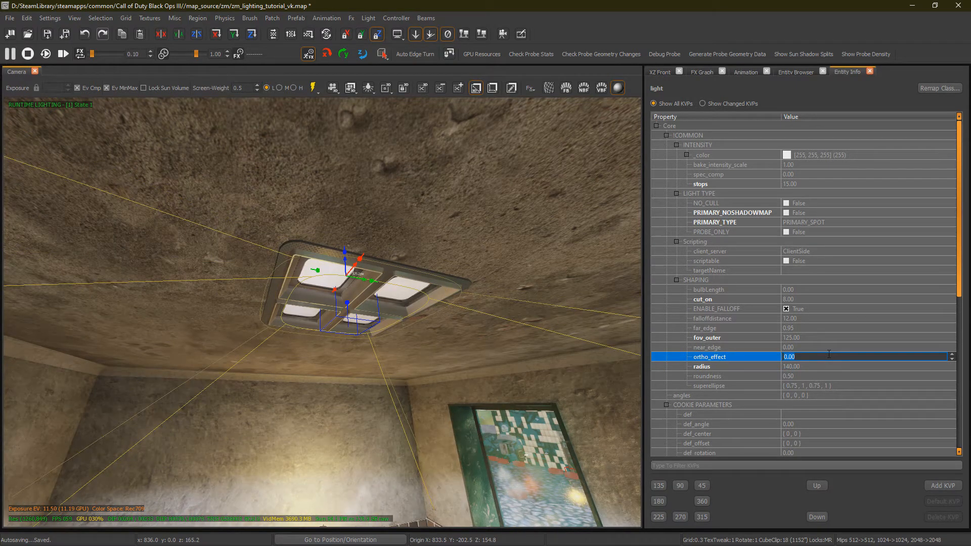
scroll(829, 355, "up", 9)
scroll(827, 355, "down", 8)
scroll(824, 355, "down", 1)
Step: Set the ceiling light's roundness to 0 to square off its cone
left_click(800, 377)
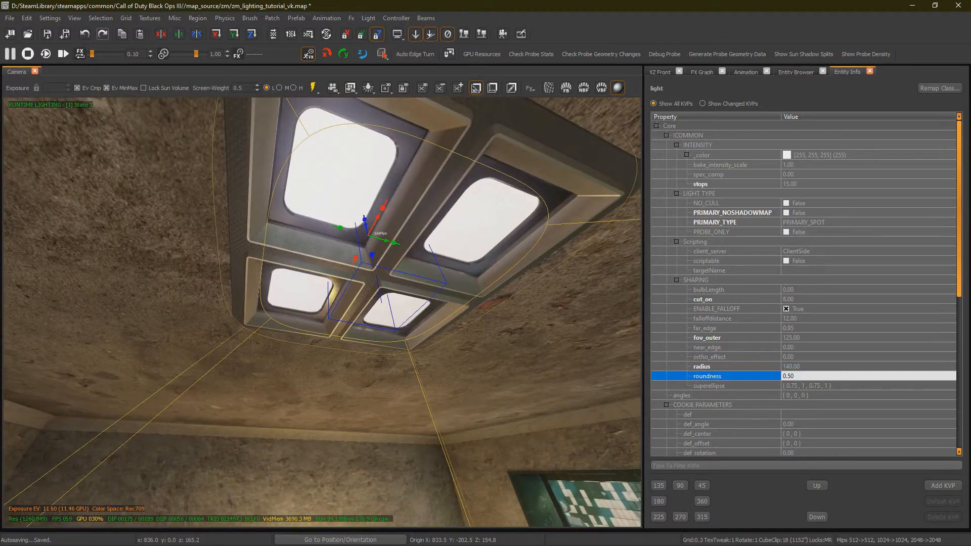
left_click(826, 375)
scroll(825, 375, "down", 1)
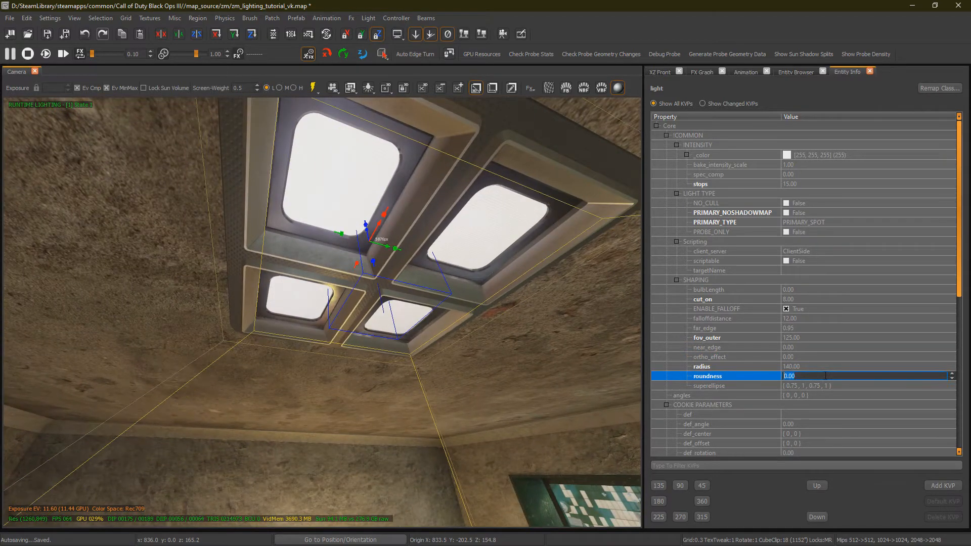
right_click_drag(610, 207, 518, 238)
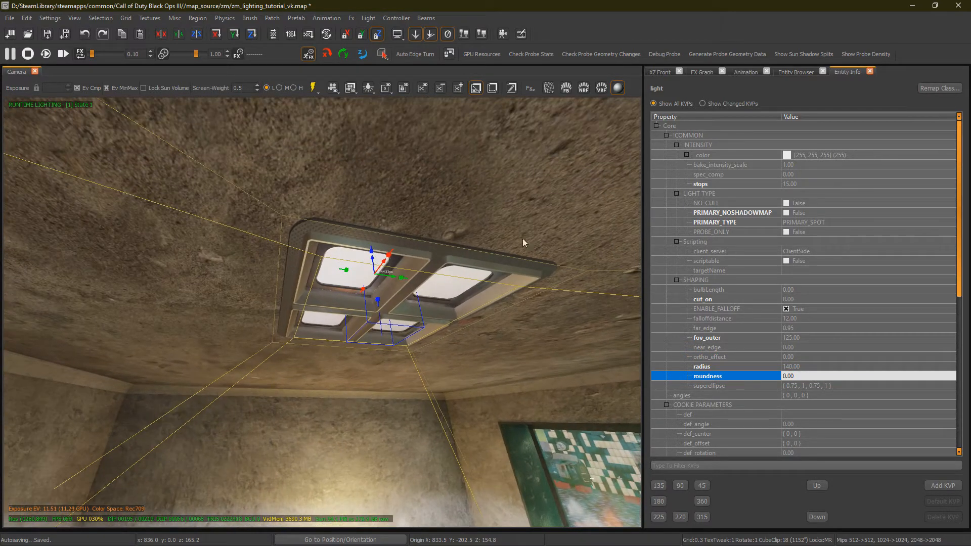
Step: Return the ceiling light's roundness to 0.50
left_click(805, 376)
scroll(804, 376, "up", 2)
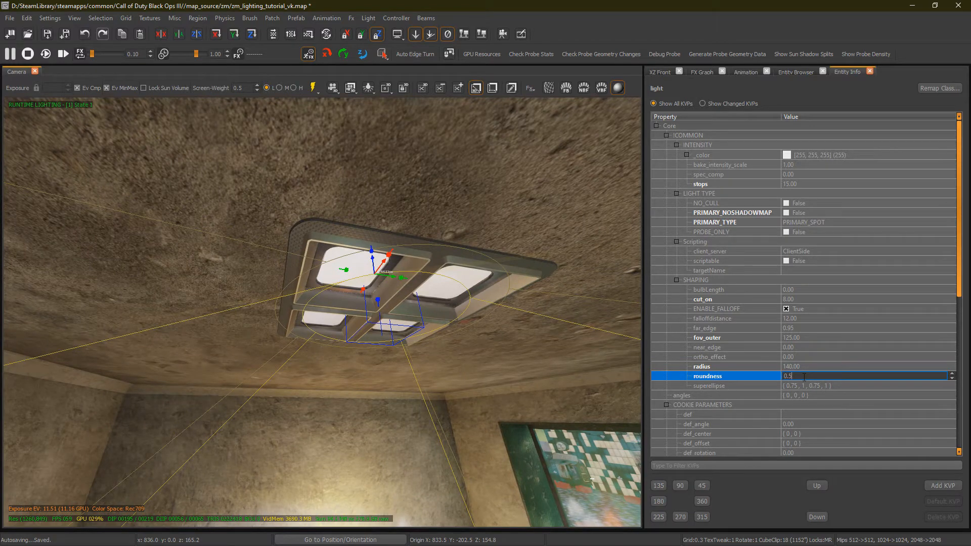
right_click_drag(388, 299, 384, 276)
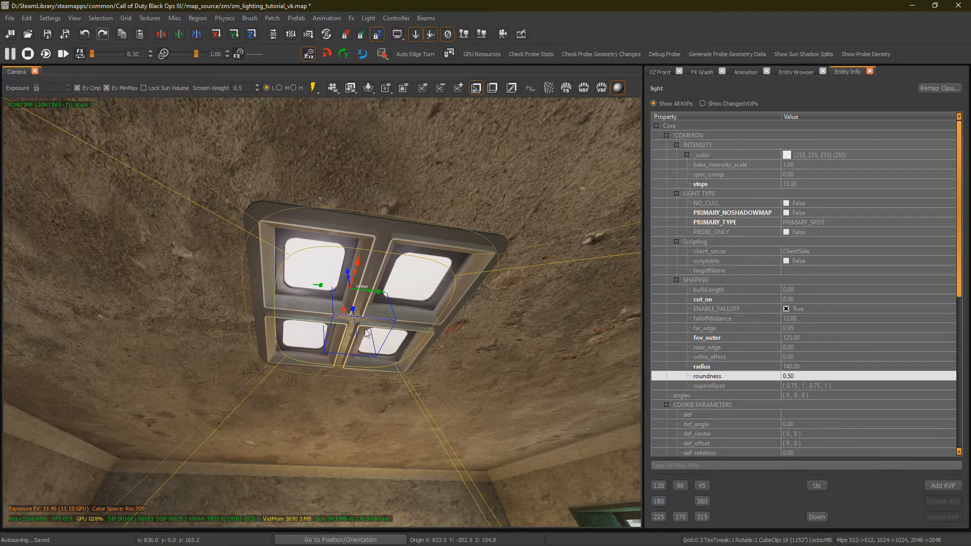
right_click_drag(378, 304, 523, 306)
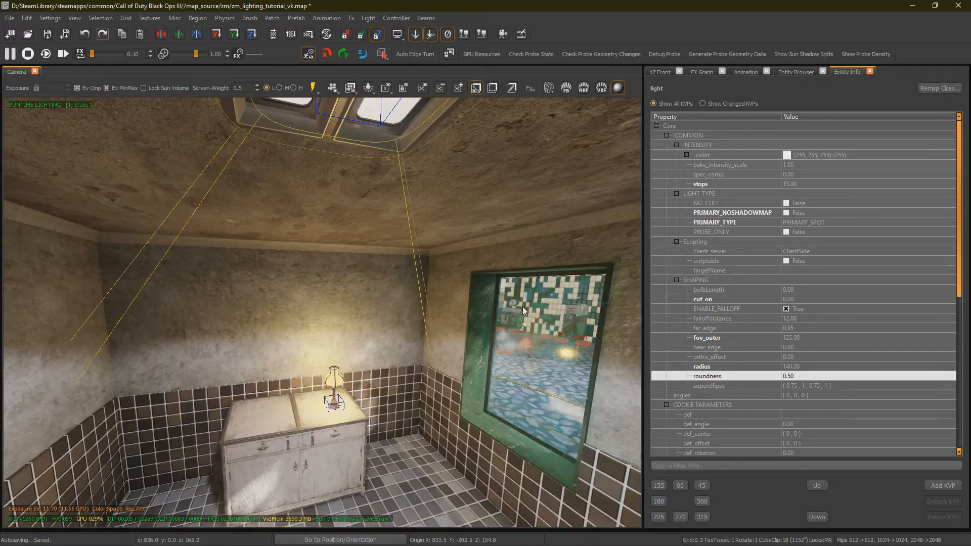
Step: Set the first superellipse value of the ceiling light to 0.1 and inspect the effect on the walls
left_click(800, 386)
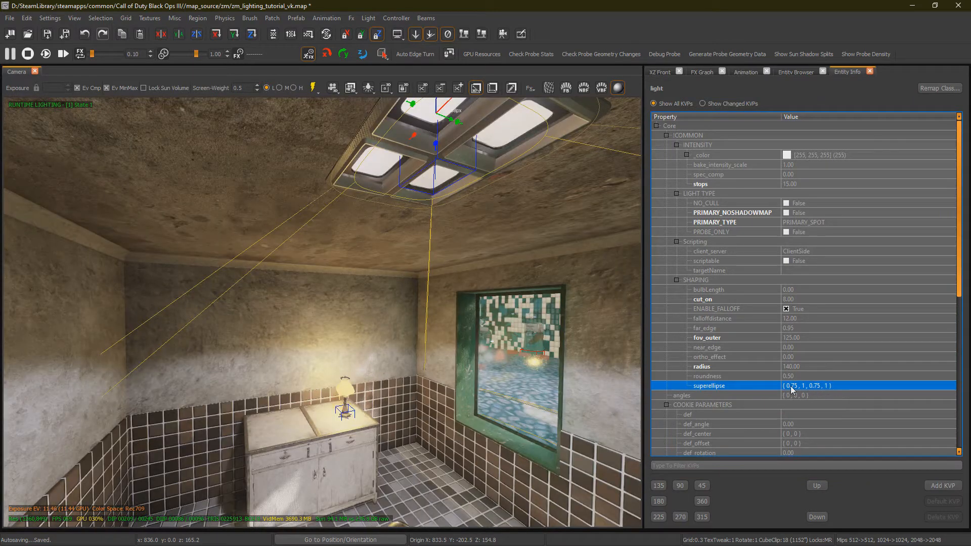
left_click(800, 386)
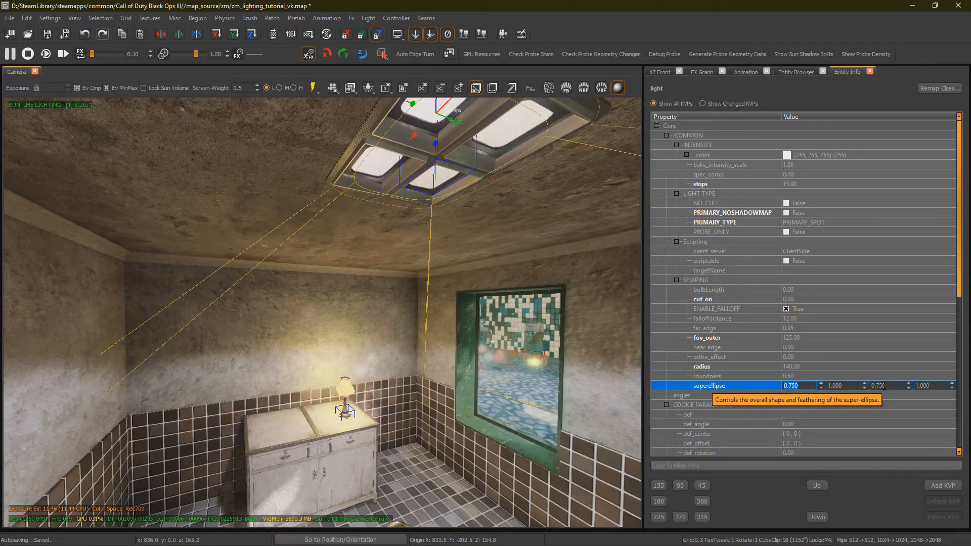
double_click(804, 385)
type("0.1 , 1 ,")
right_click_drag(303, 367, 303, 367)
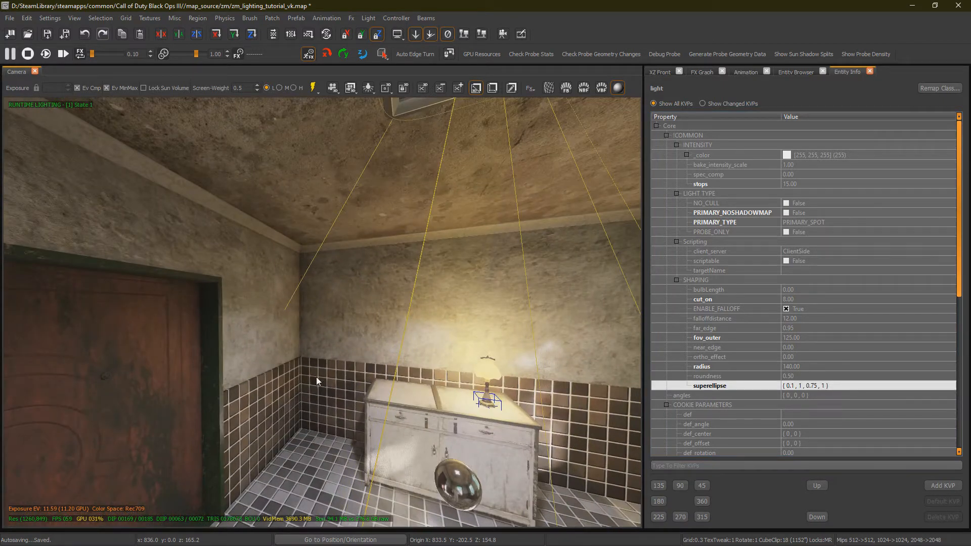
right_click_drag(485, 374, 485, 374)
Step: Set the third superellipse value of the ceiling light to 0.1 and inspect the resulting light shape
left_click(823, 386)
double_click(894, 386)
type("0.1")
key("Return")
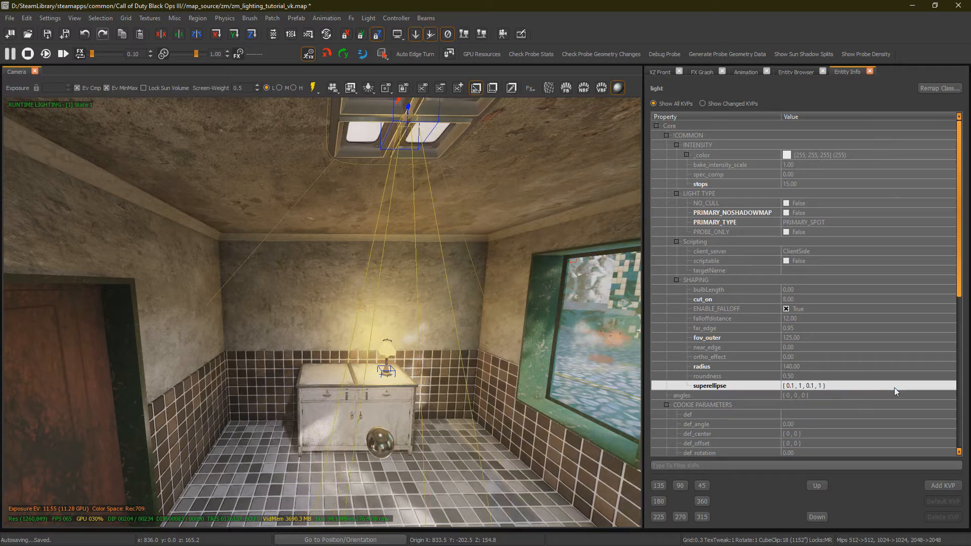
right_click_drag(468, 272, 468, 271)
right_click_drag(355, 220, 355, 220)
Step: Set both the first and third superellipse values of the ceiling light to 1
left_click(818, 386)
type("1")
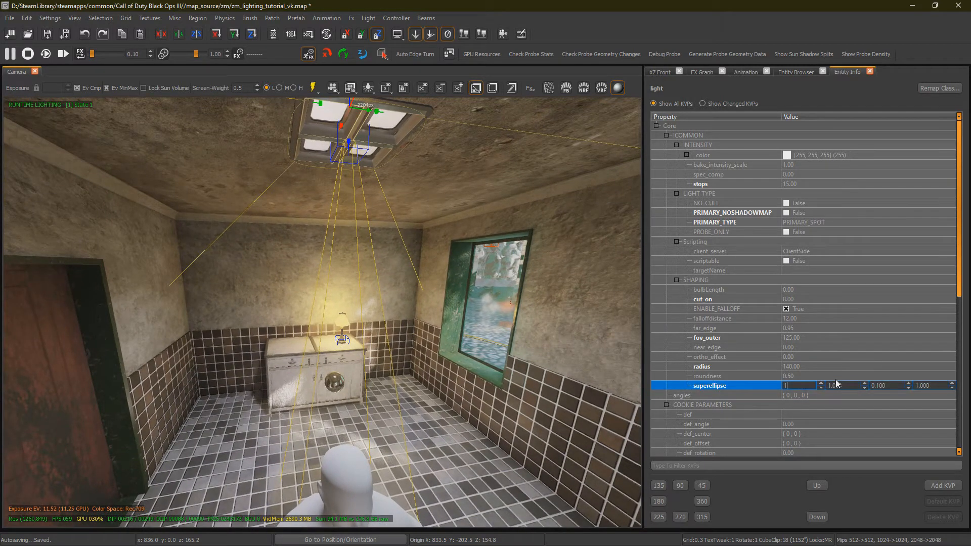
key("Return")
left_click(891, 383)
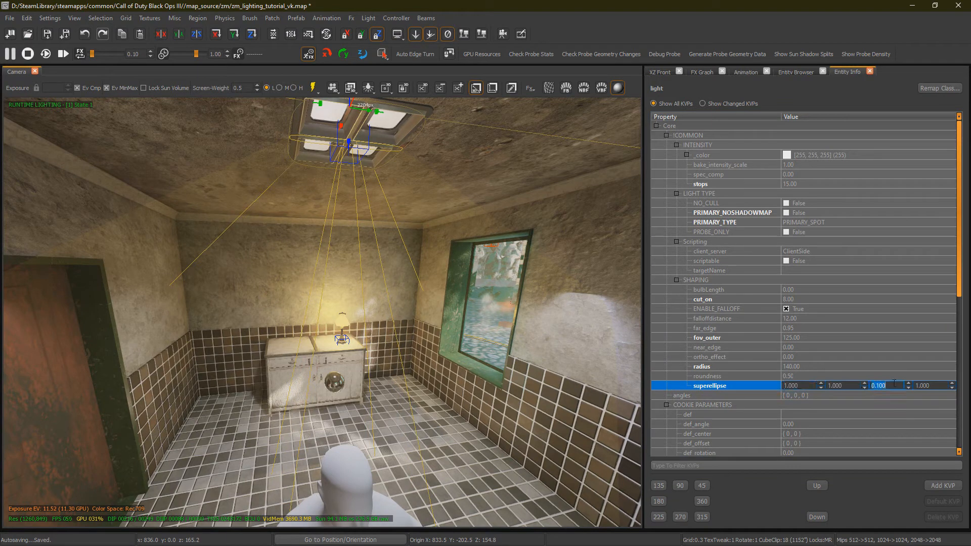
type("1")
key("Return")
Step: Set both the first and third superellipse values of the ceiling light to 0.5
right_click_drag(390, 283, 389, 283)
left_click(805, 386)
type("0")
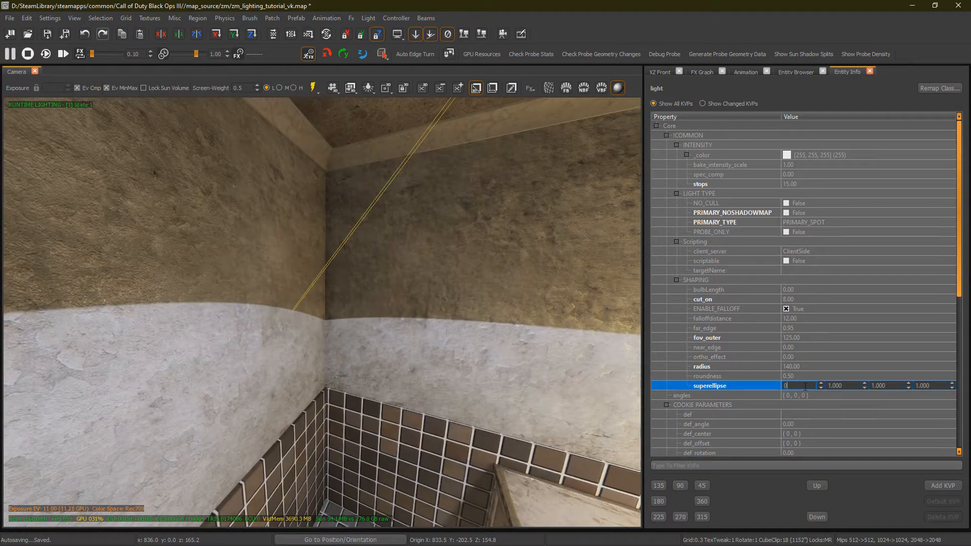
type(".5")
key("Return")
left_click(891, 387)
type("0.5")
key("Return")
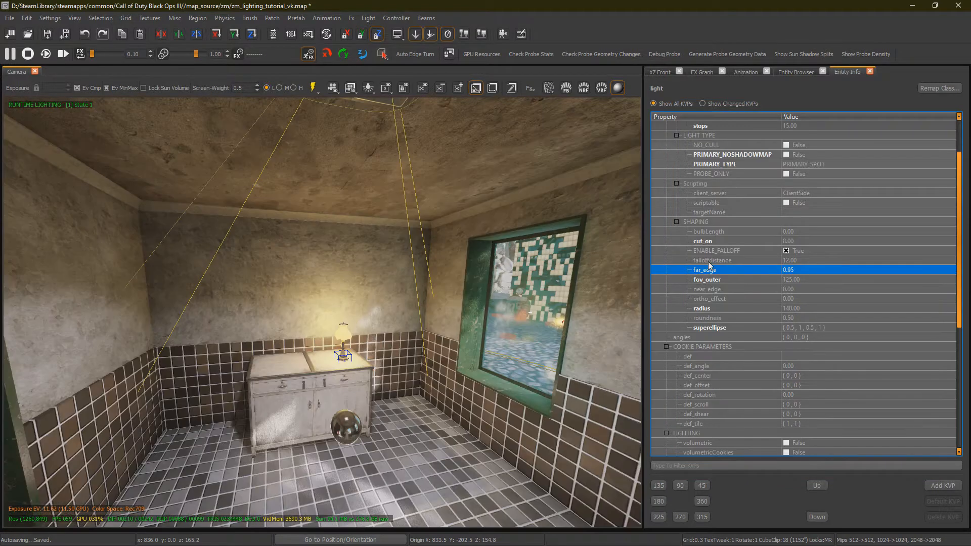
Step: Set the ceiling light's falloff distance to 250 and inspect the effect on the room
left_click(804, 259)
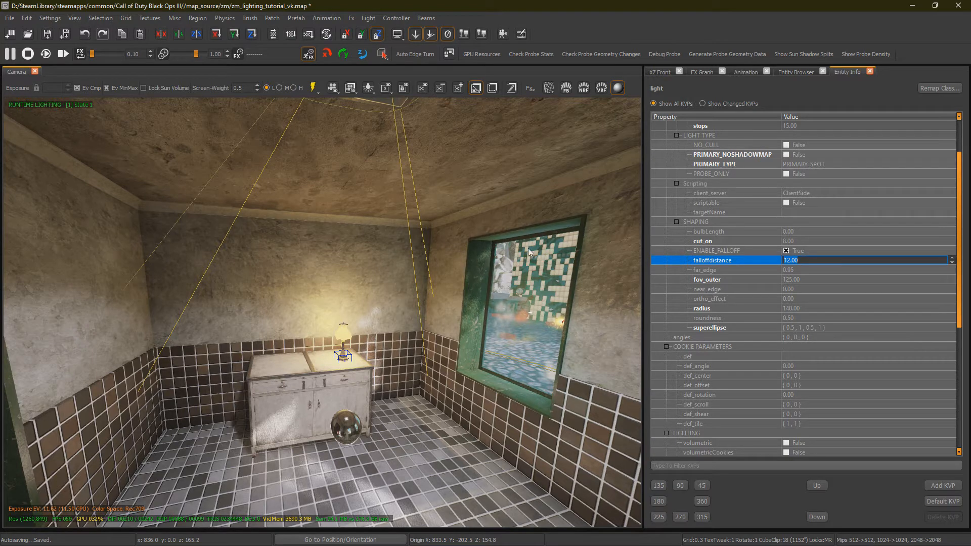
left_click(829, 260)
double_click(830, 260)
type("250")
key("Return")
scroll(736, 268, "up", 2)
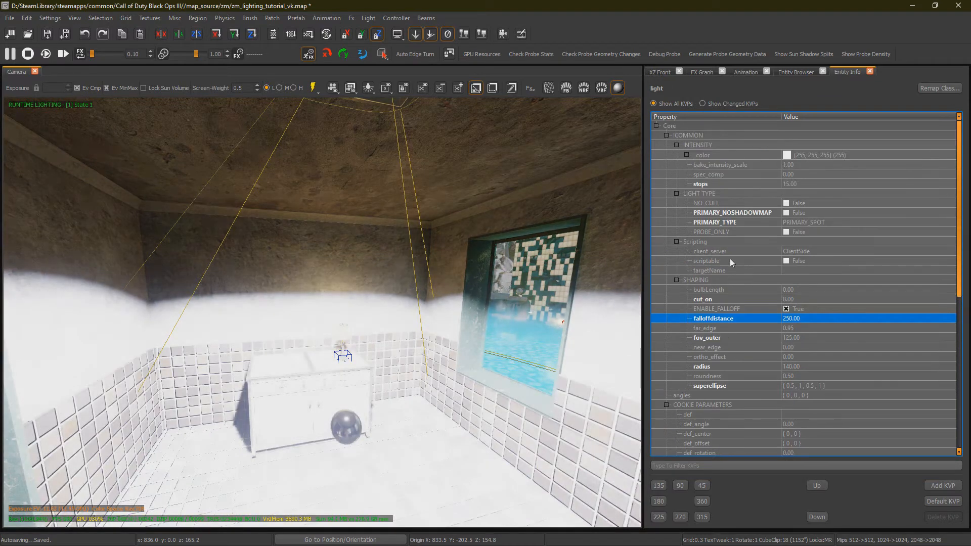
scroll(445, 208, "down", 4)
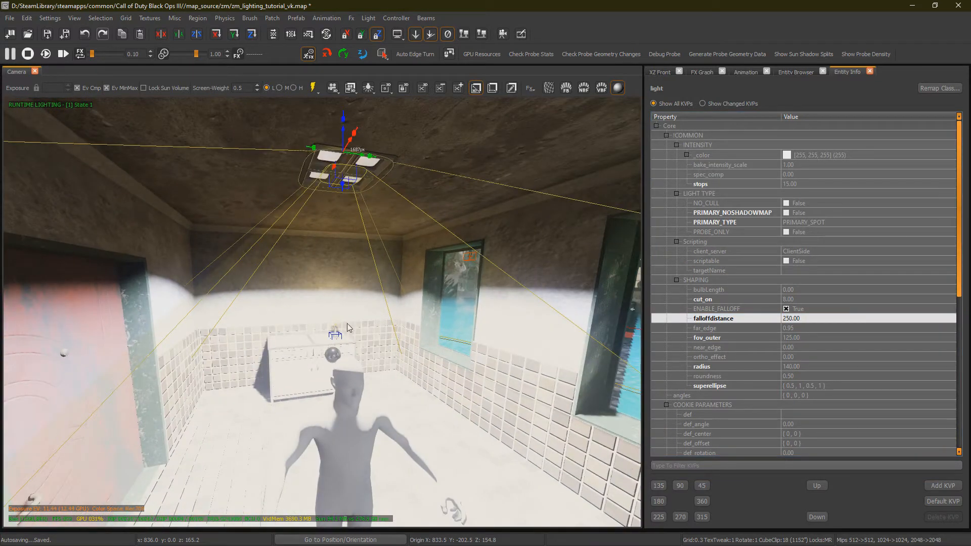
Step: Try a falloff distance of 100 on the ceiling light and return the value to 12
left_click(807, 318)
type("100")
key("Return")
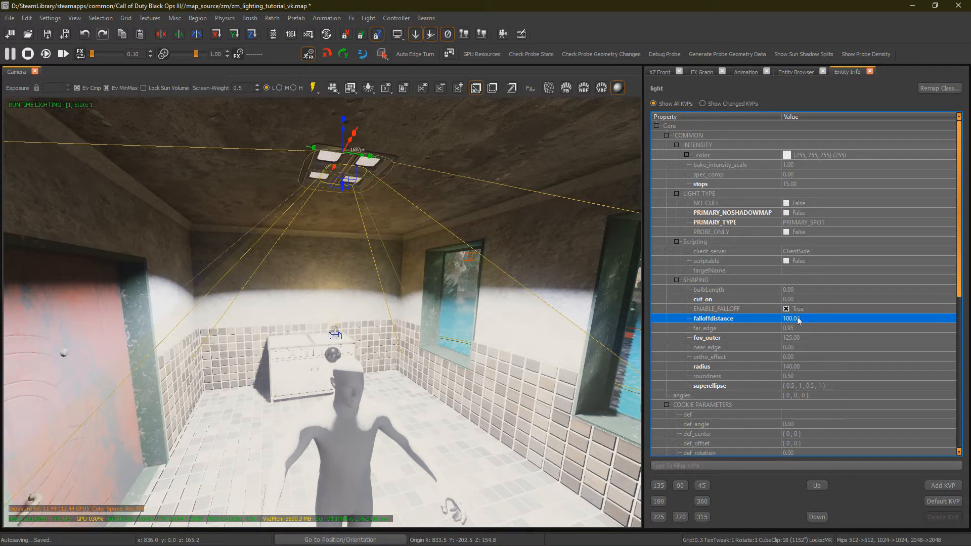
left_click(805, 319)
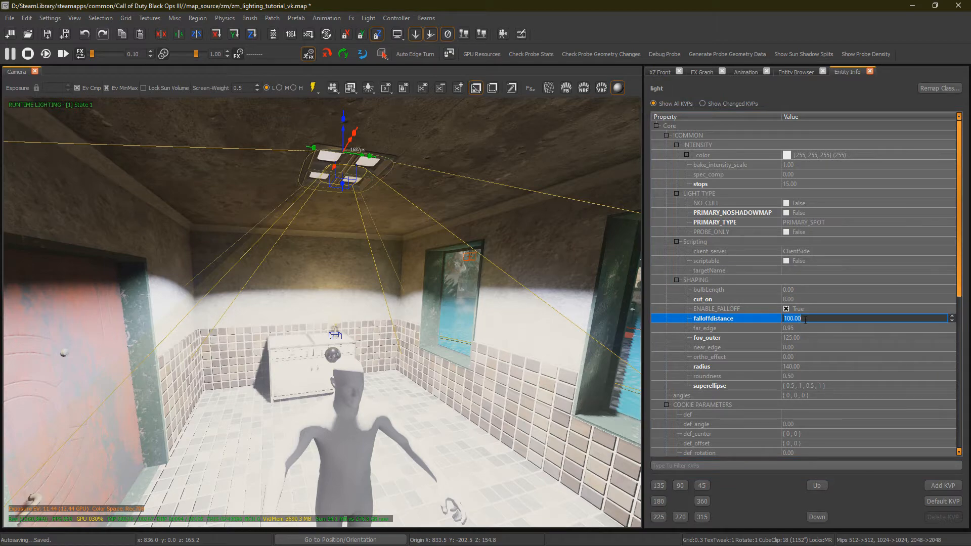
type("12")
key("Return")
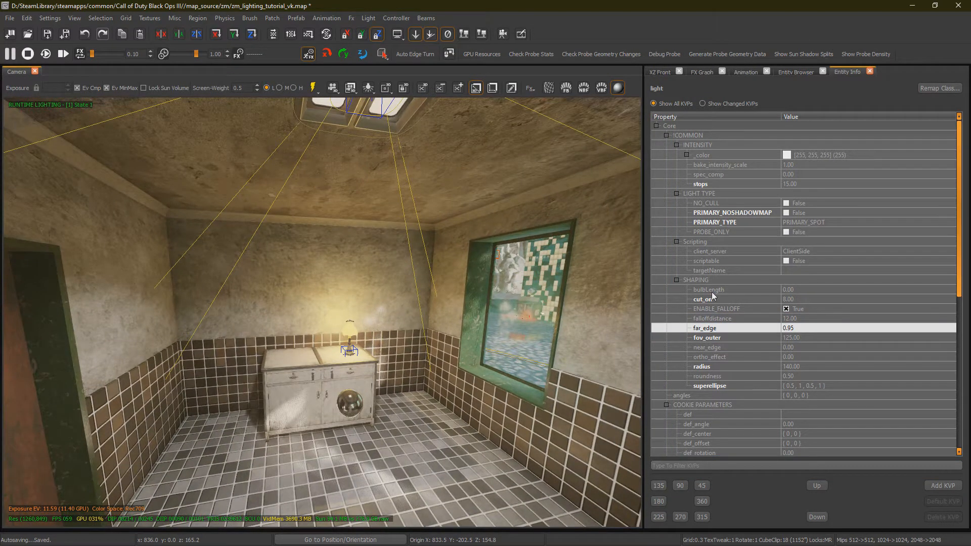
Step: Deselect the ceiling light and select the small-radius light inside the table lamp
left_click(773, 293)
key("Up")
key("Escape")
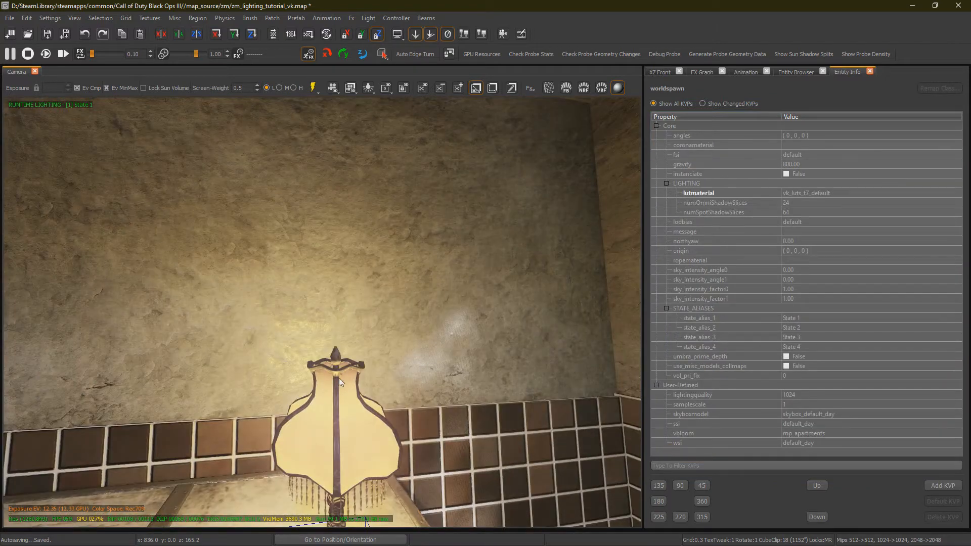
left_click(342, 422)
key("Down")
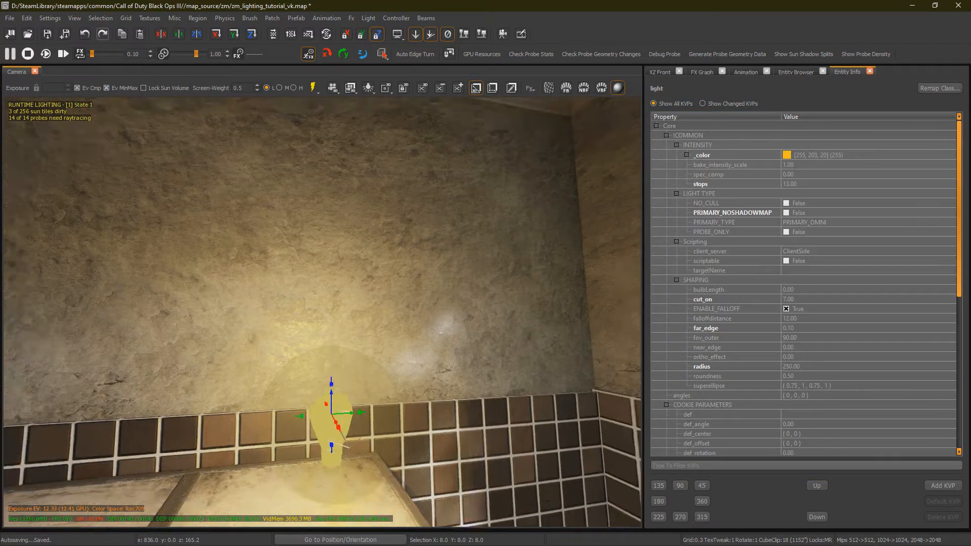
key("Down")
key("Up")
key("Escape")
left_click(344, 375)
key("Down")
key("Up")
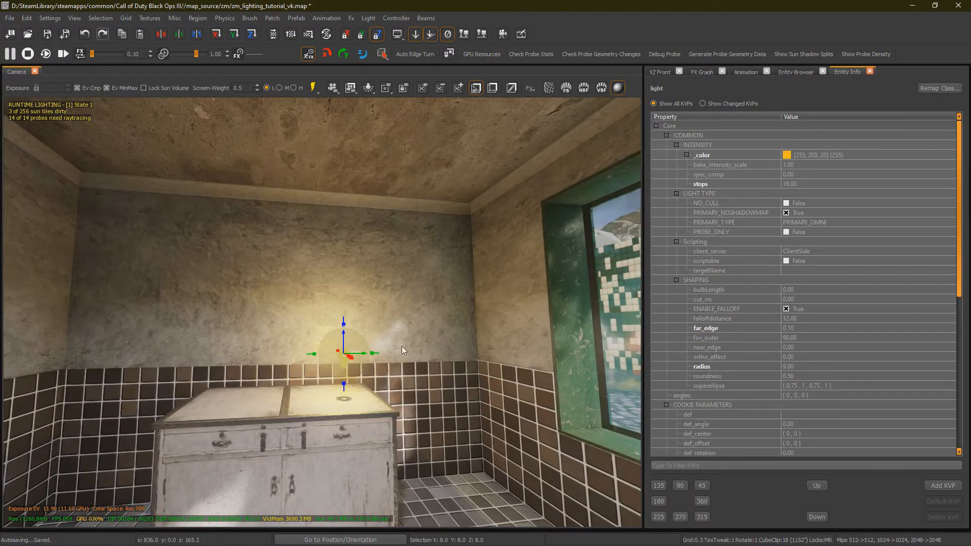
Step: Try a bulb length of 20 and a Z-axis rotation on the table lamp's light, and undo the changes
left_click(799, 289)
type("80")
key("Return")
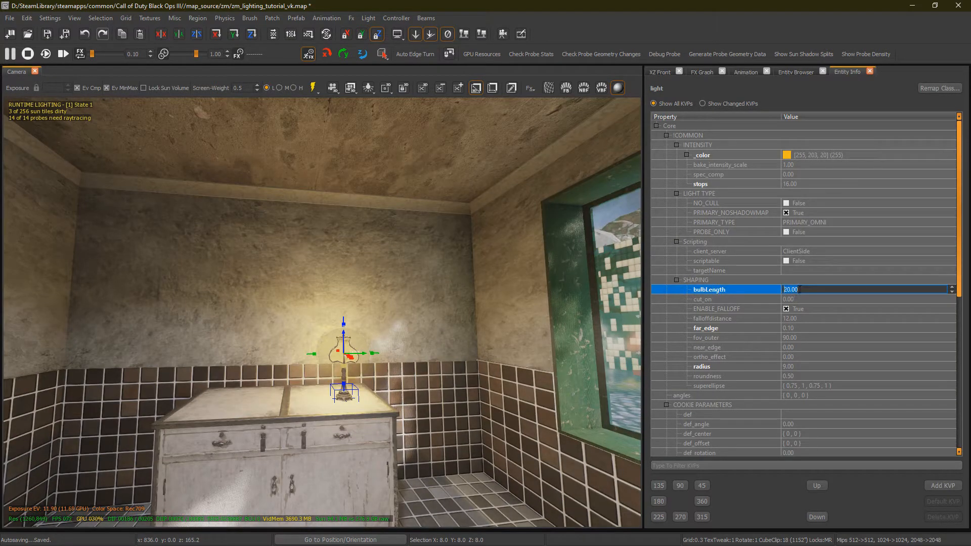
scroll(800, 289, "up", 3)
right_click_drag(483, 301, 228, 228)
left_click(252, 35)
key("ctrl+z")
key("ctrl+z")
right_click_drag(369, 243, 376, 259)
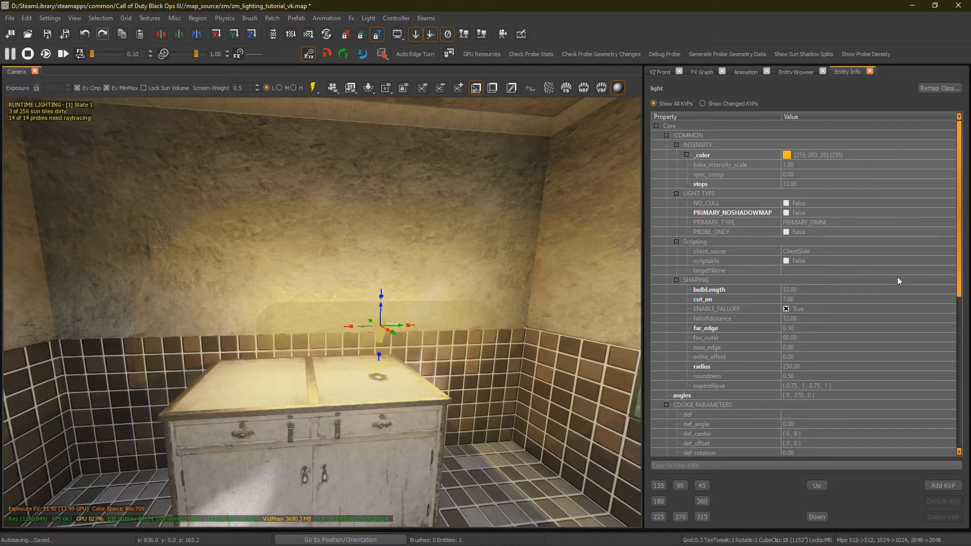
Step: Try bulb lengths of 105 and 115 on the table lamp's main light and reset the value to 0
left_click(806, 289)
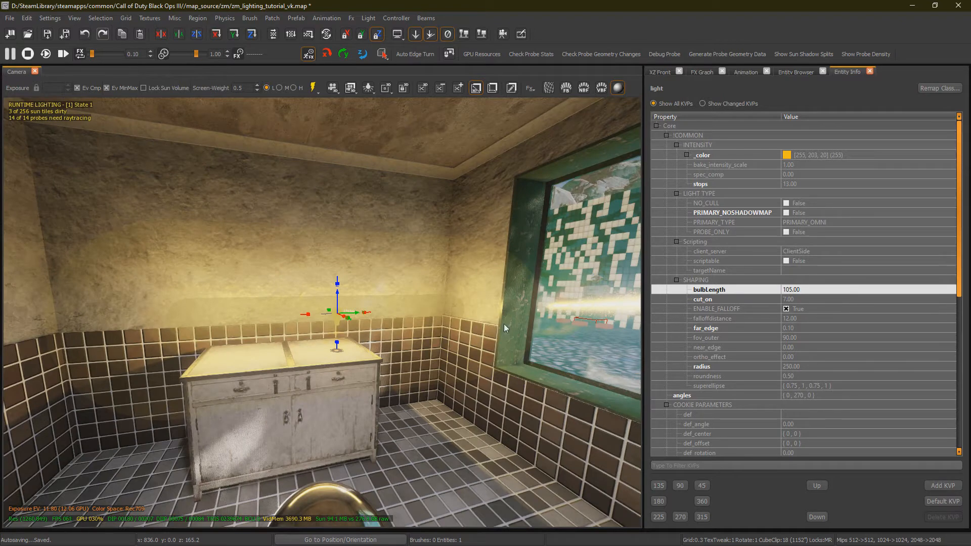
scroll(504, 324, "up", 2)
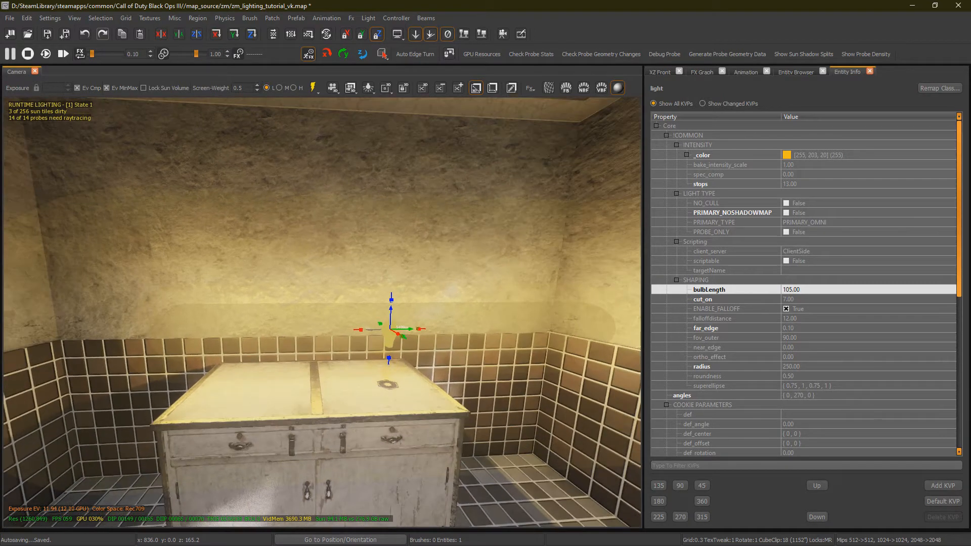
left_click(831, 288)
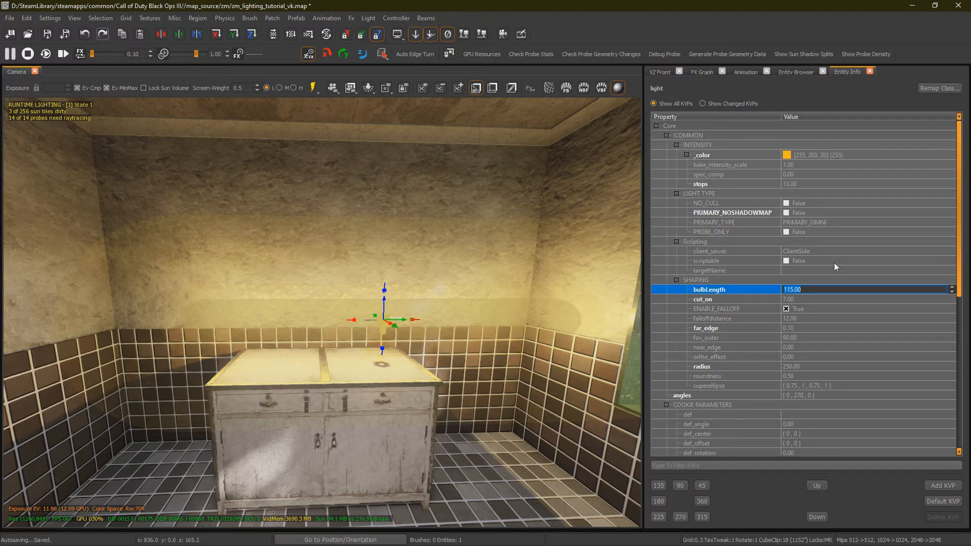
type("0")
key("Return")
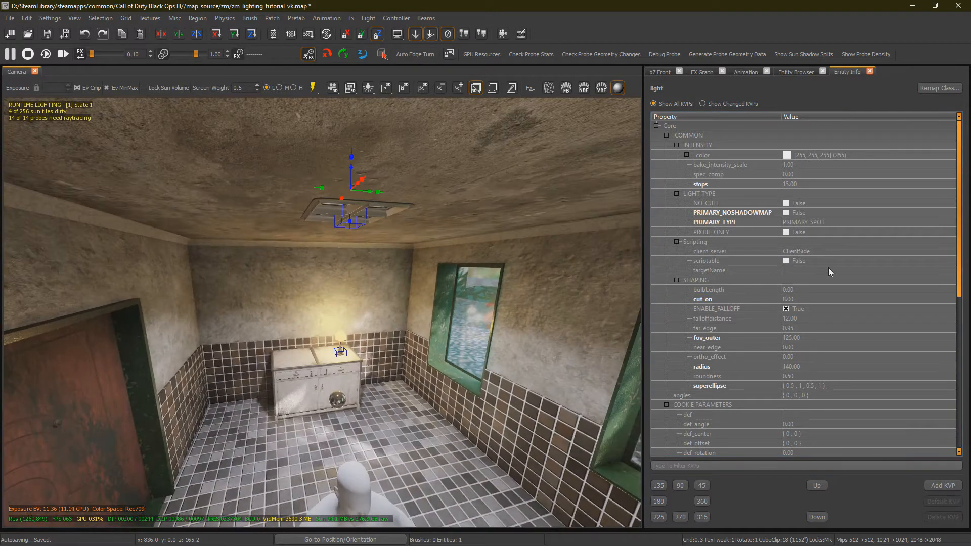
Step: Assign the lava lamp gobo as the ceiling light's cookie and inspect the projected pattern
scroll(755, 332, "down", 4)
scroll(733, 288, "down", 1)
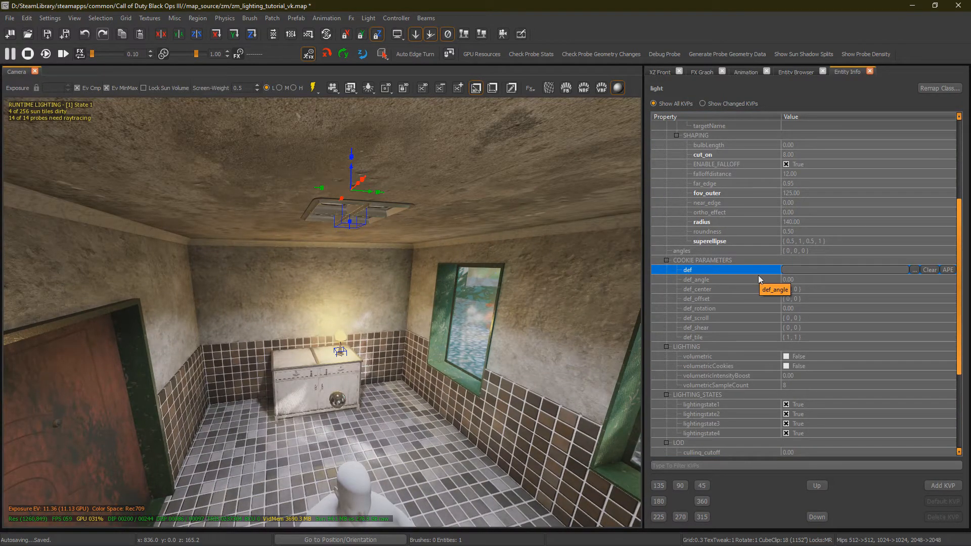
left_click(914, 269)
scroll(812, 216, "down", 2)
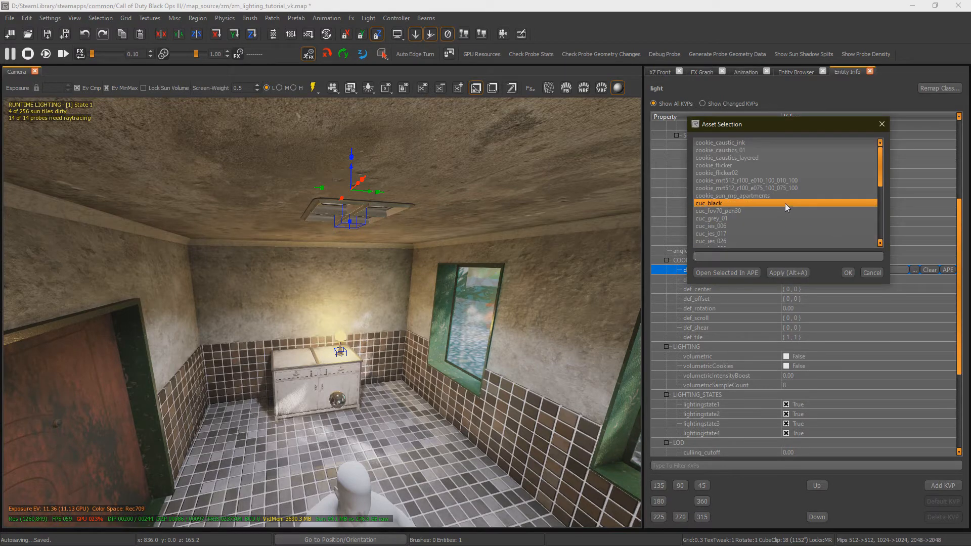
left_click(774, 172)
scroll(775, 172, "down", 4)
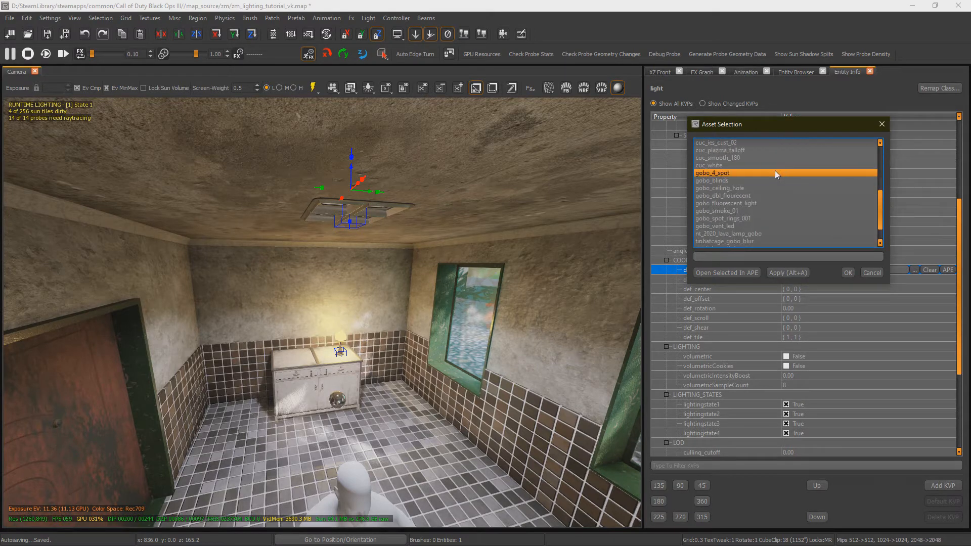
double_click(754, 233)
right_click_drag(439, 299, 439, 299)
Step: Replace the ceiling light's cookie with cookie_flicker02 and inspect the light in the room
left_click(914, 269)
left_click(770, 181)
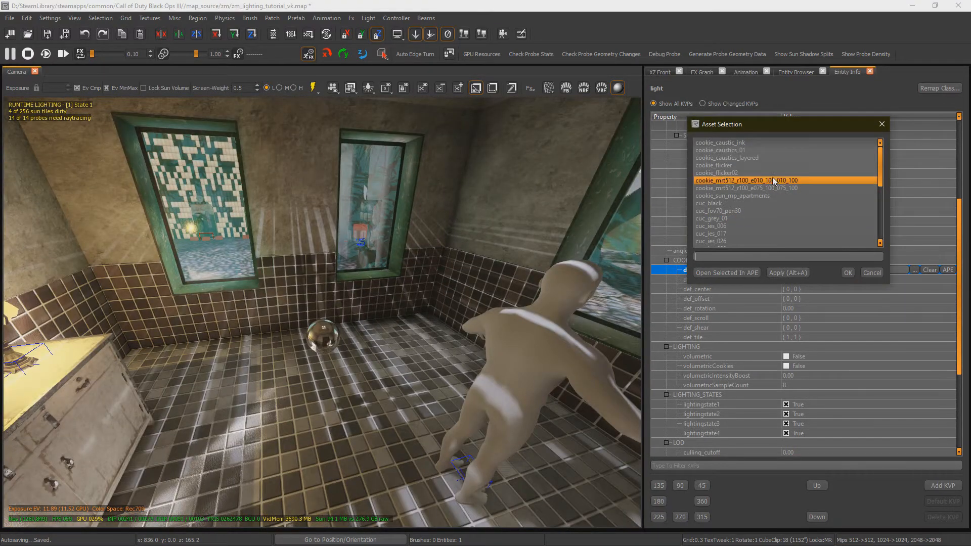
left_click(770, 172)
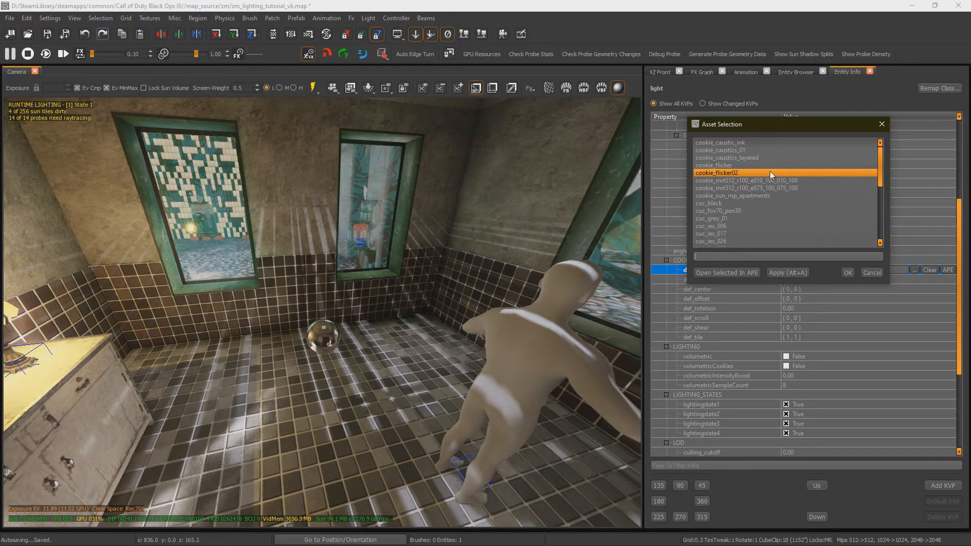
double_click(756, 172)
right_click_drag(536, 228, 308, 255)
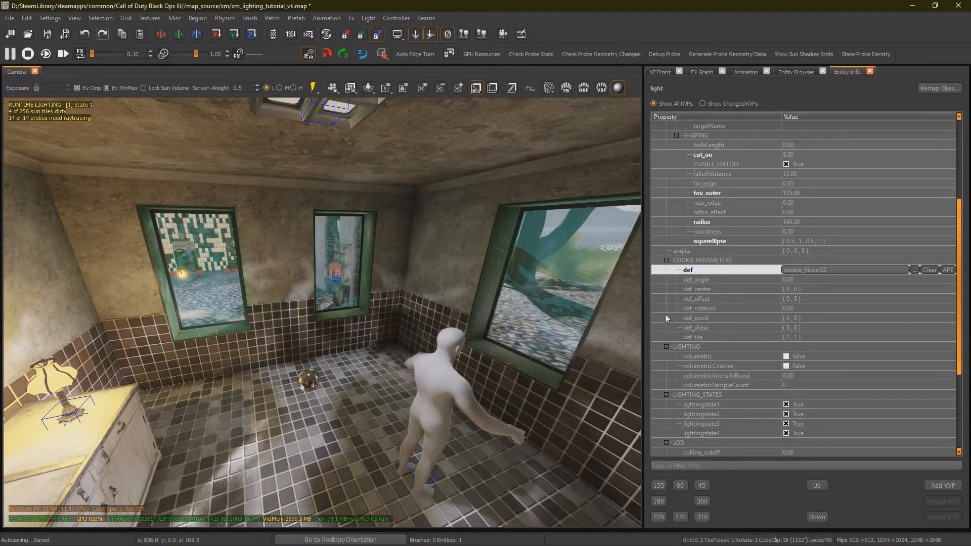
Step: Set both cookie tiling values (def_tile) of the ceiling light to 0.001
left_click(798, 271)
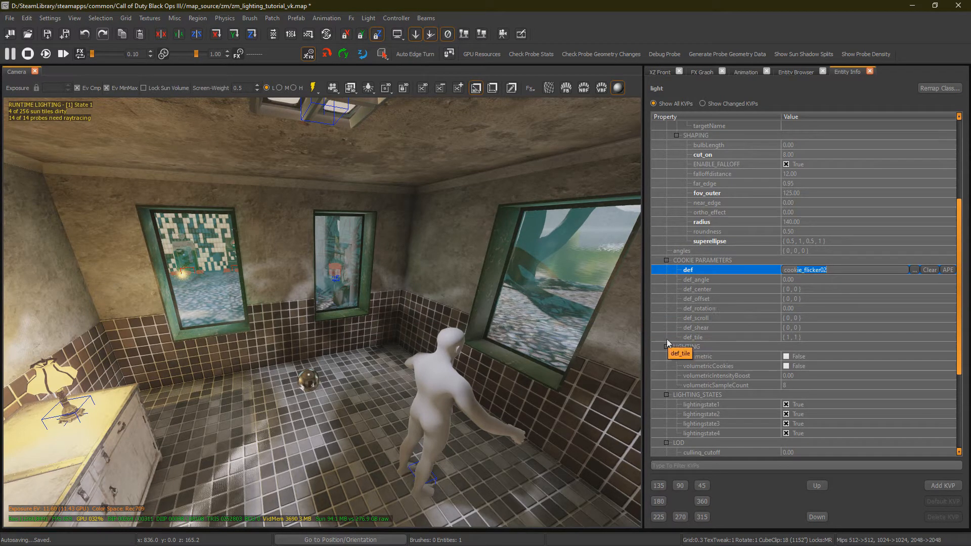
left_click(728, 337)
left_click(814, 336)
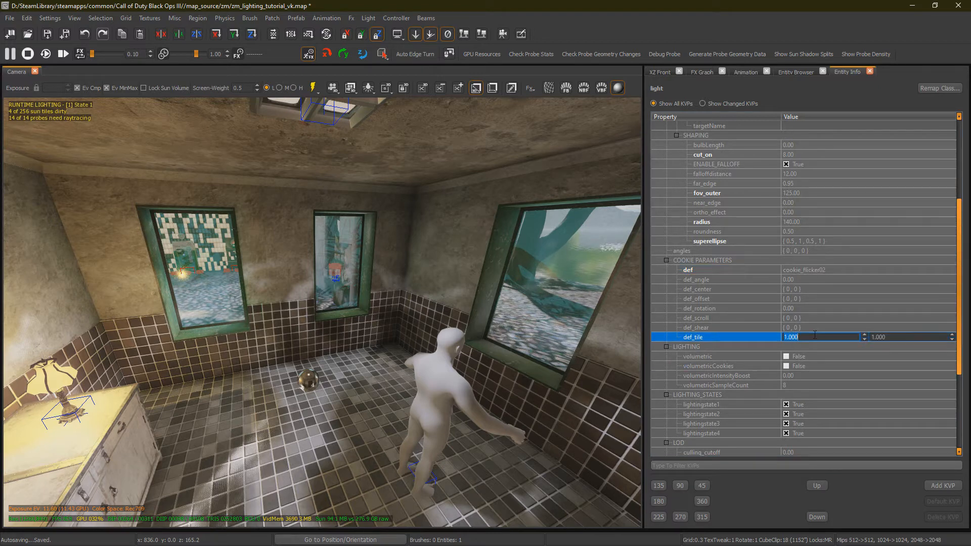
type("0.")
left_click(905, 337)
type("0")
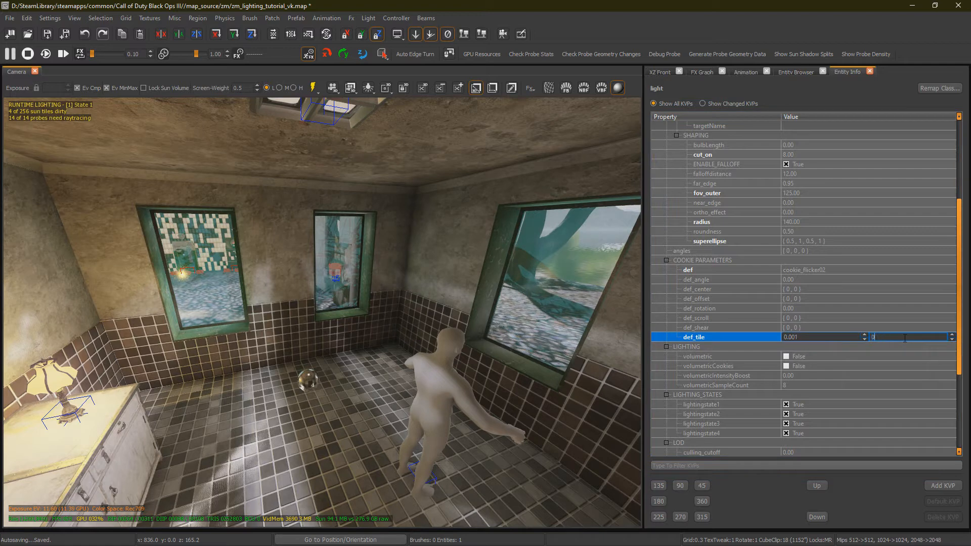
key("Return")
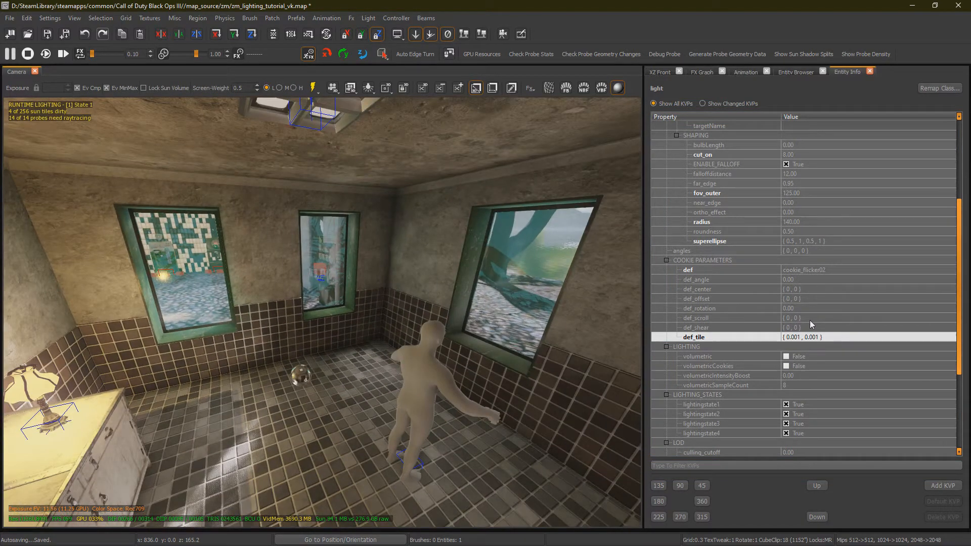
Step: Set the first cookie scroll value (def_scroll) of the ceiling light to 0.1
left_click(811, 318)
type("0.1")
key("Tab")
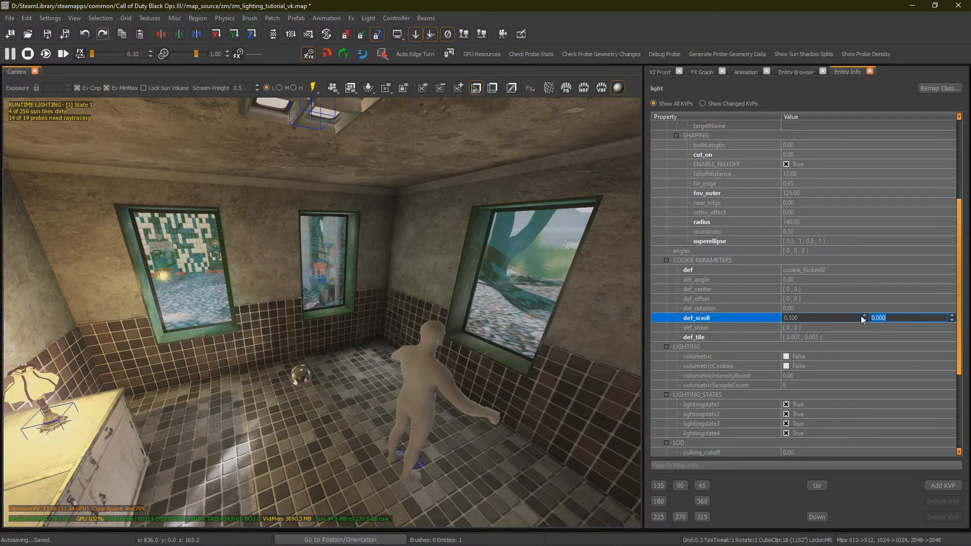
key("Return")
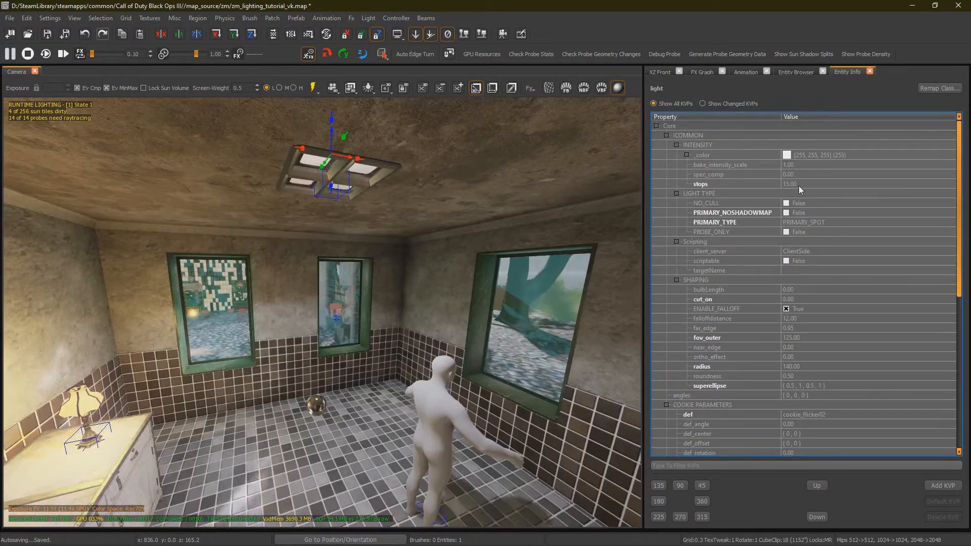
Step: Set the ceiling light's stops to 17
left_click(798, 184)
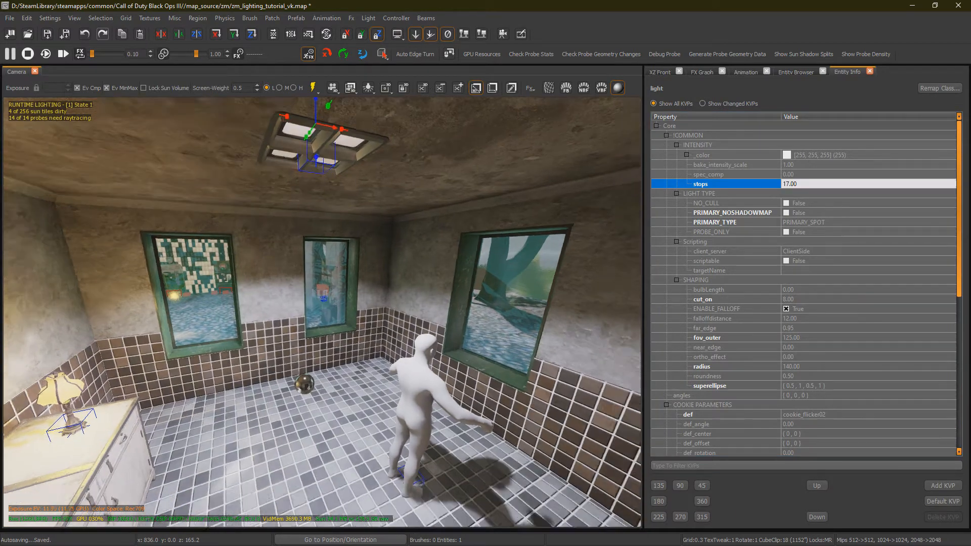
right_click_drag(512, 279, 513, 302)
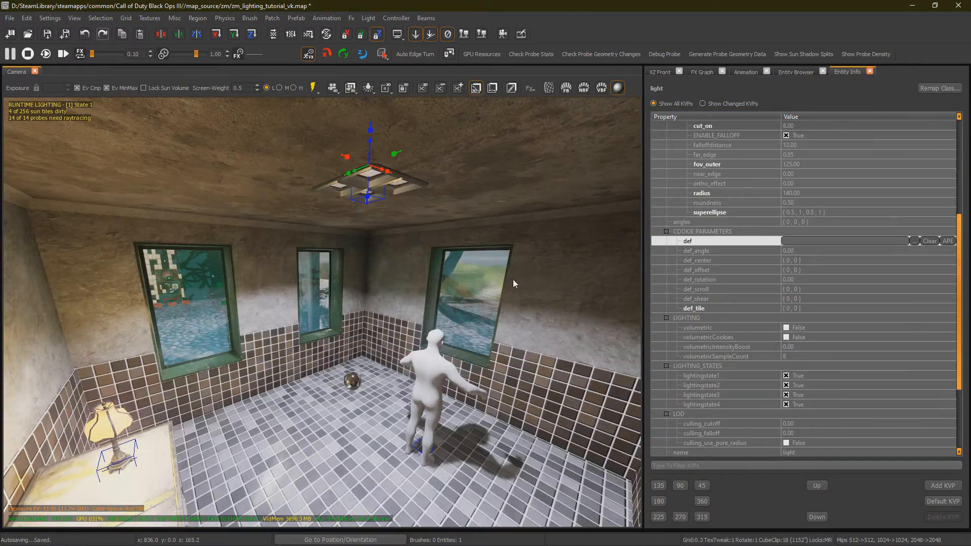
Step: Enable volumetric lighting on the ceiling light and set its volumetric intensity boost to -1.50
left_click(792, 328)
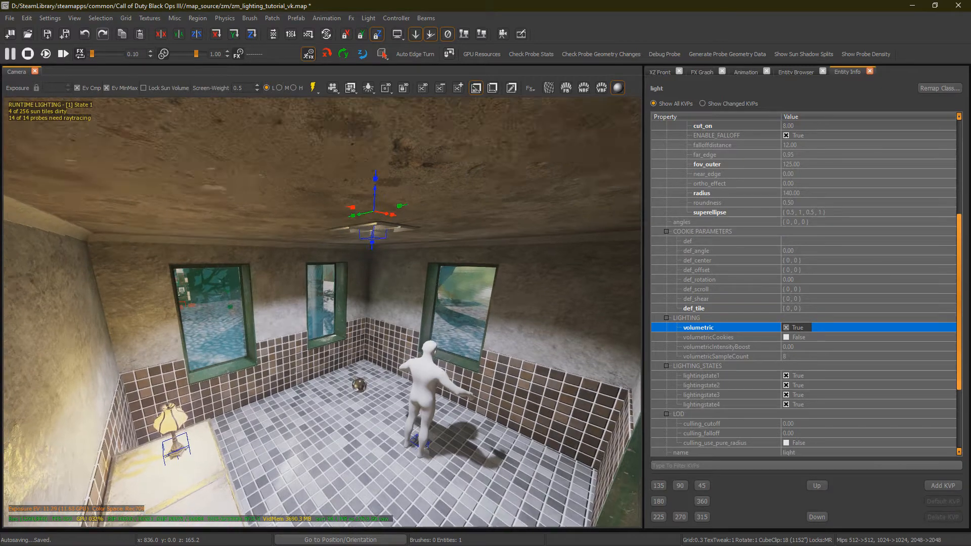
right_click_drag(581, 298, 597, 292)
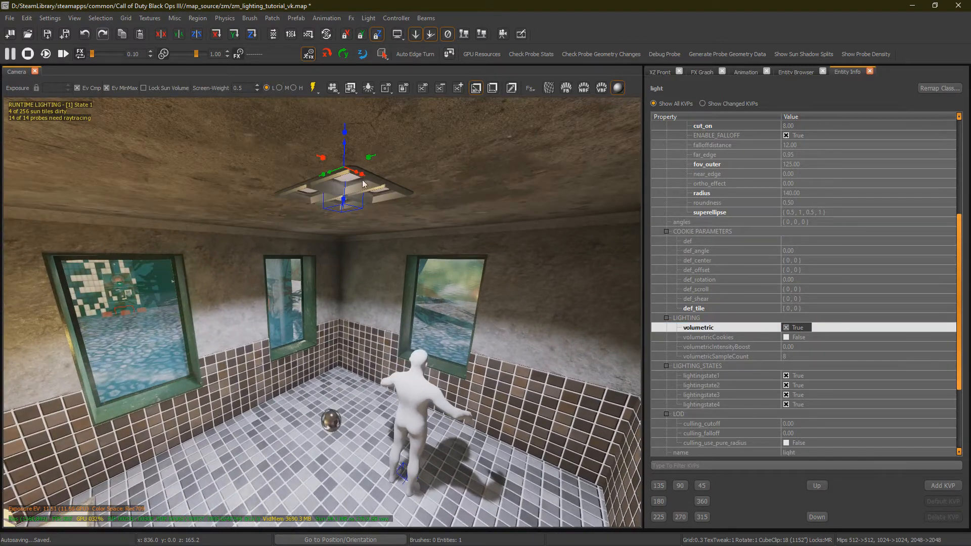
right_click_drag(360, 170, 417, 271)
left_click(806, 347)
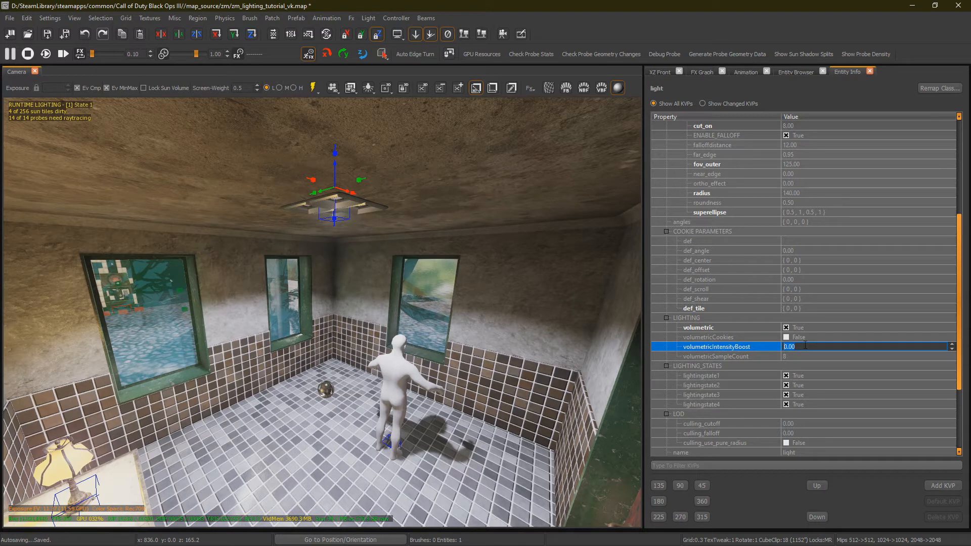
type("7.50-1.50")
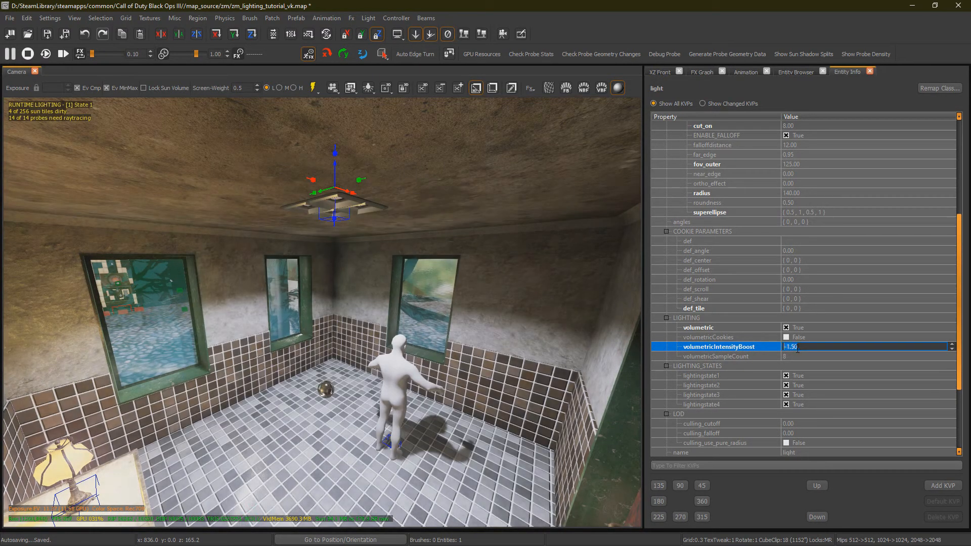
Step: Set the ceiling light's volumetric intensity boost to 0.00 and enable its volumetric cookies
scroll(797, 349, "up", 5)
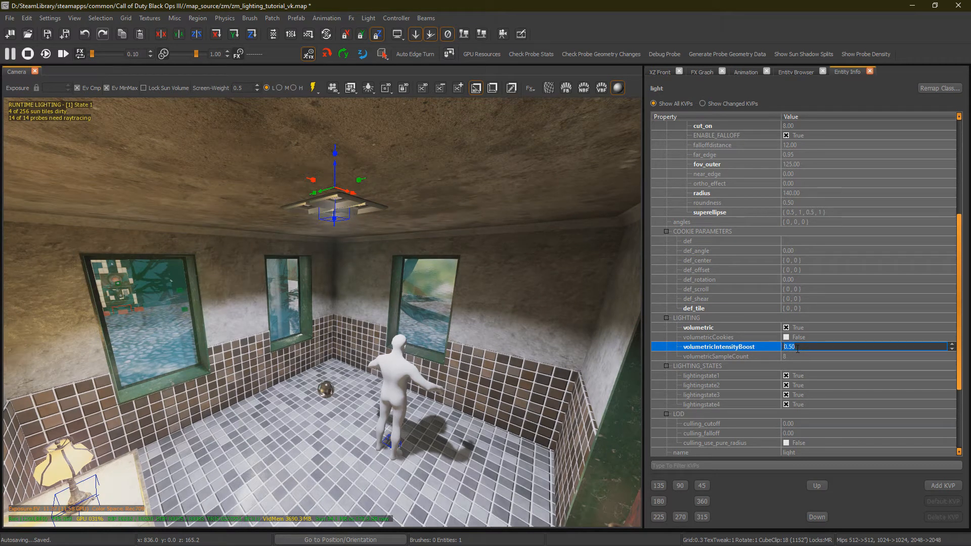
scroll(797, 348, "down", 1)
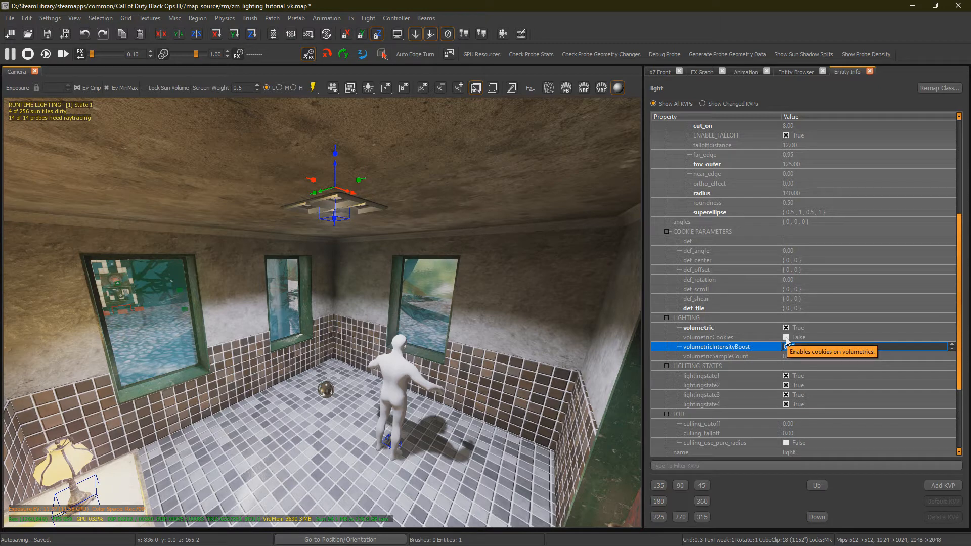
left_click(786, 337)
left_click(711, 241)
left_click(843, 241)
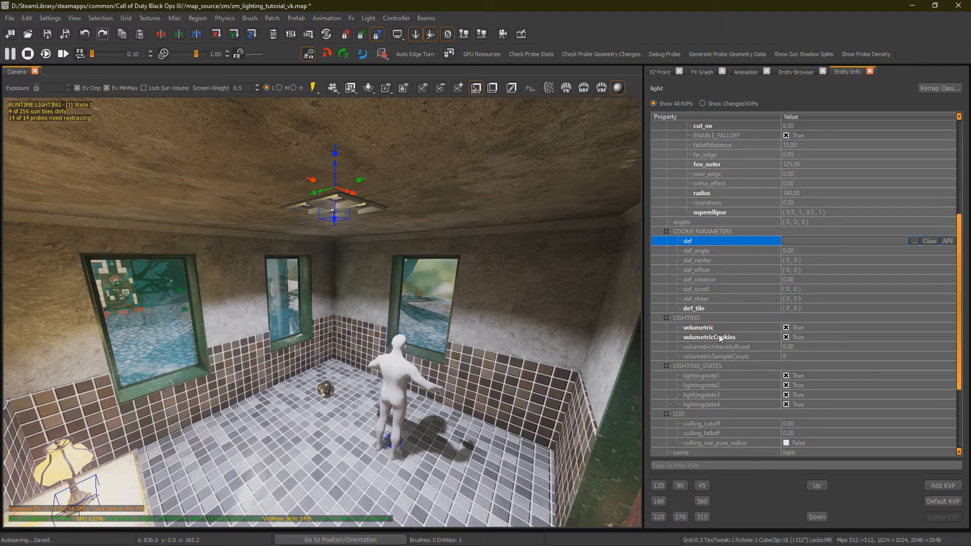
mouse_move(459, 336)
right_mouse_down()
mouse_move(451, 338)
mouse_move(459, 333)
right_mouse_up()
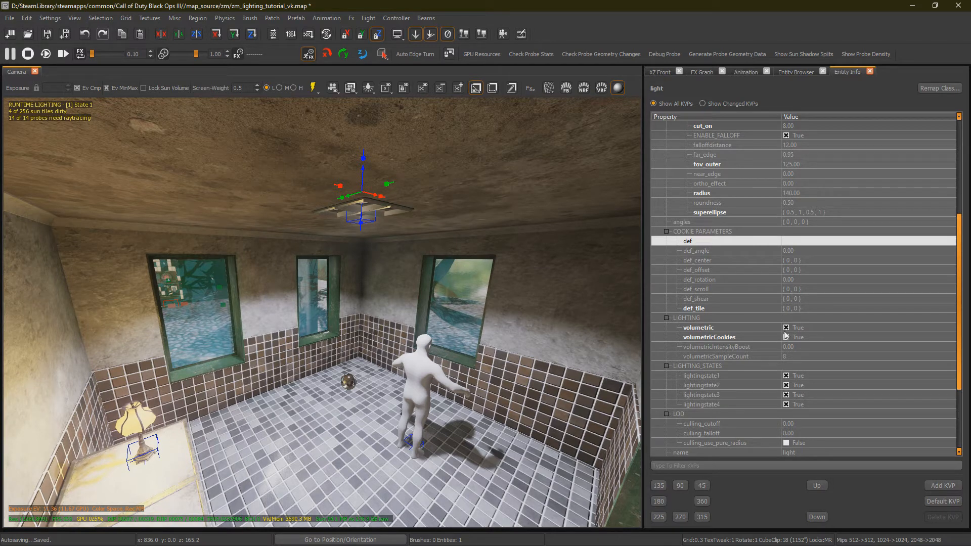
Step: Try volumetric sample counts of 12 and 2 on the ceiling light
left_click(757, 356)
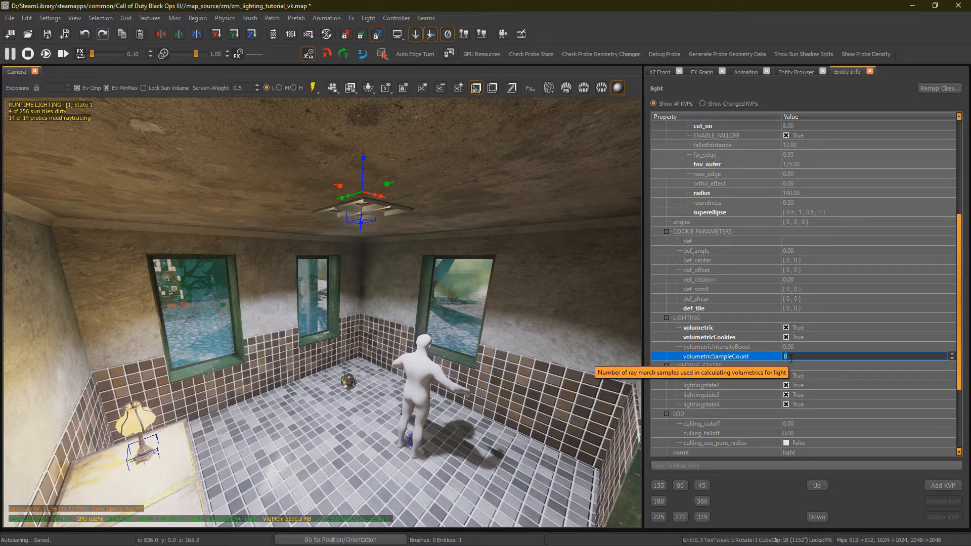
scroll(790, 358, "up", 4)
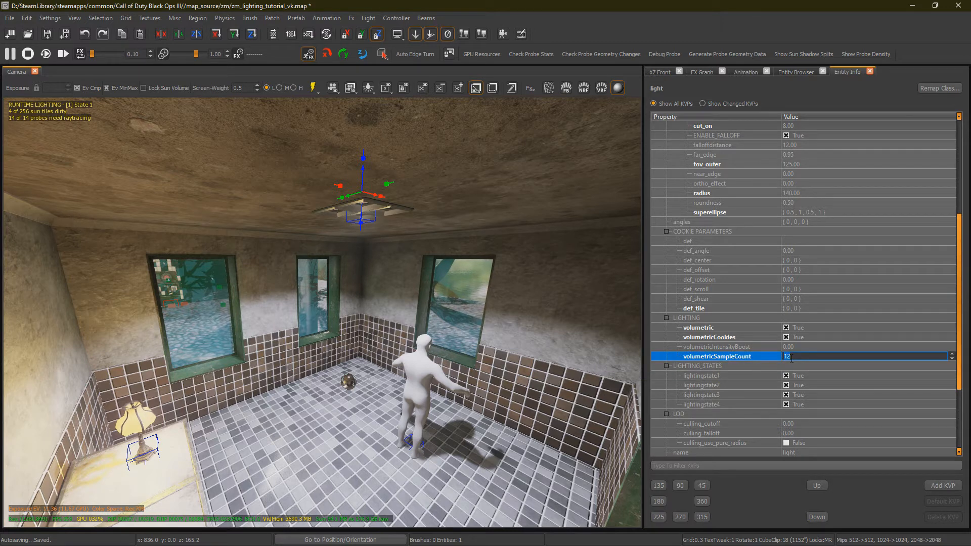
type("2")
key("Return")
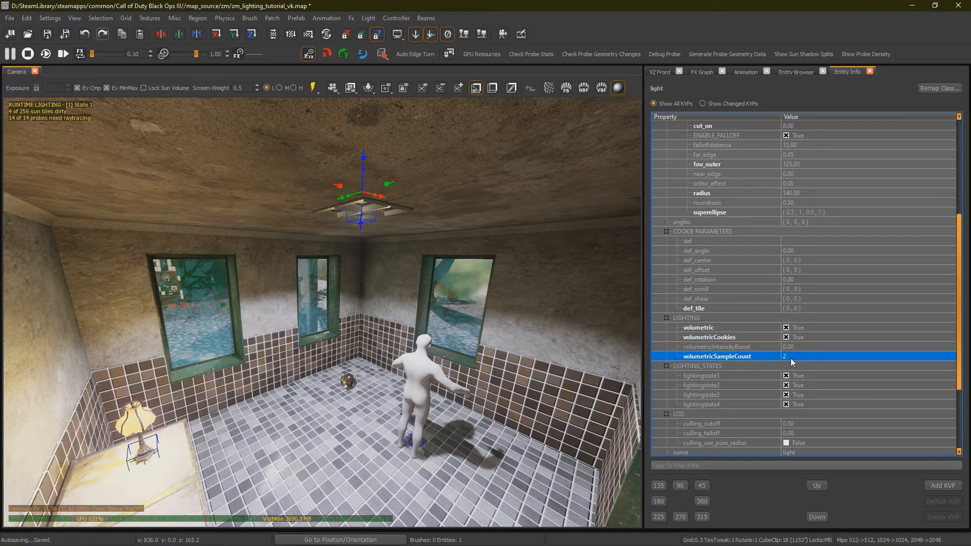
Step: Set the ceiling light's volumetric sample count to 4
left_click(790, 358)
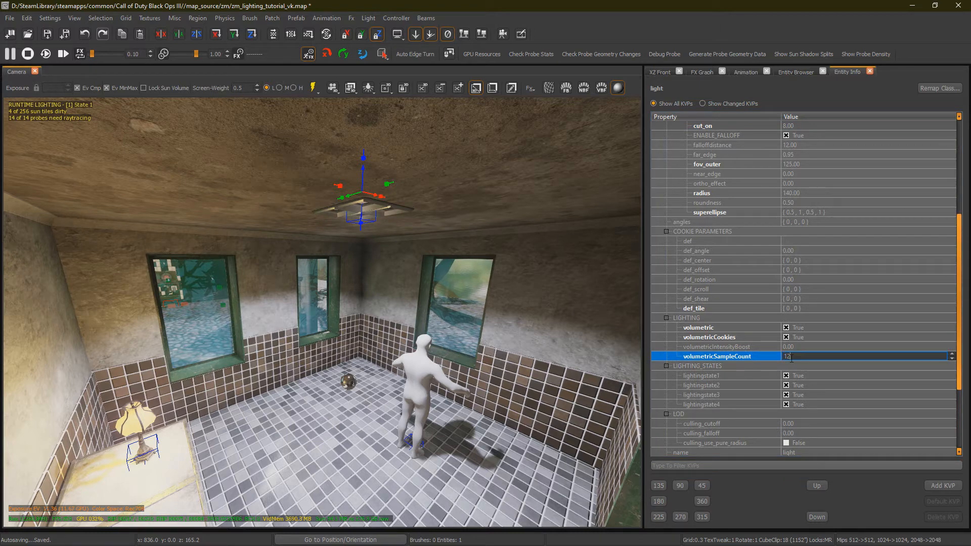
double_click(791, 358)
type("4")
key("Return")
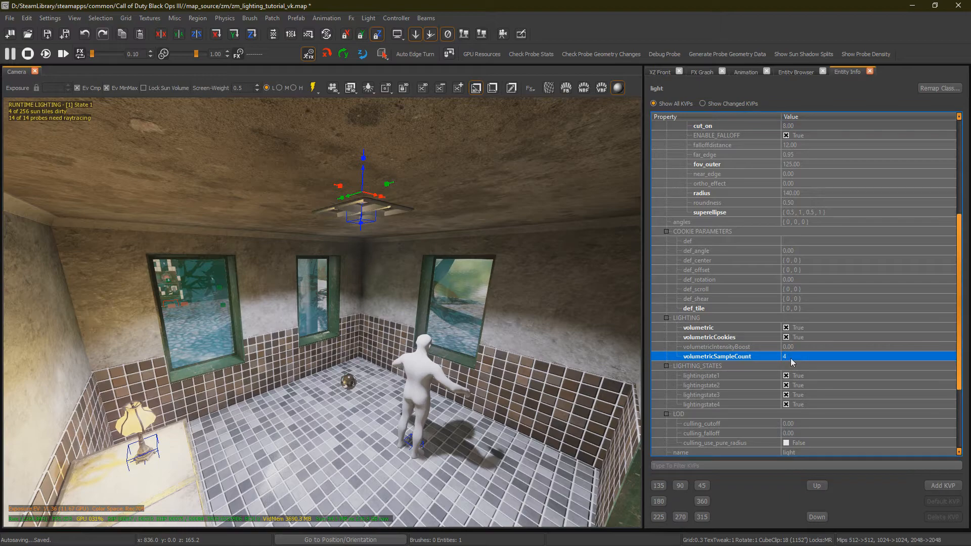
left_click(791, 359)
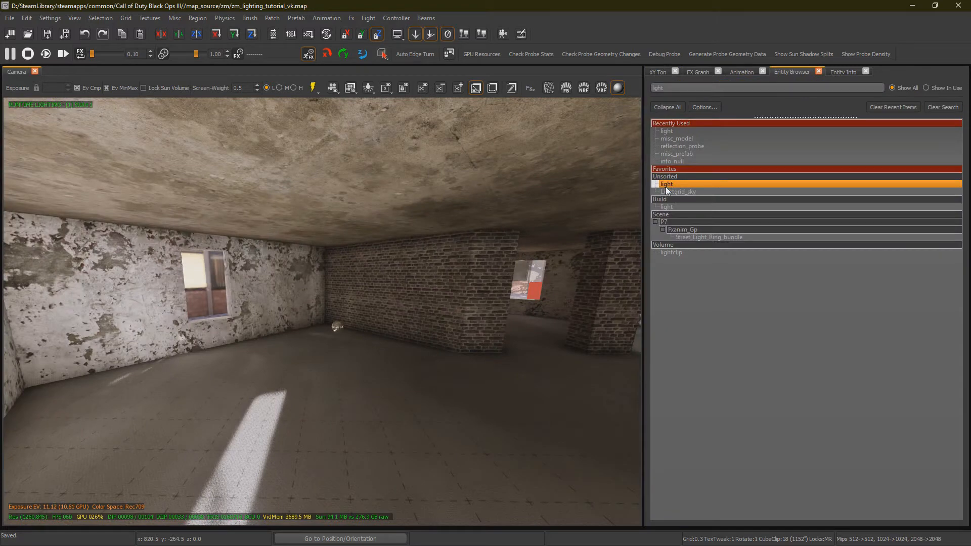
Step: Place a new light entity in the empty room with the brick wall and show its entity properties
left_click_drag(666, 190, 314, 451)
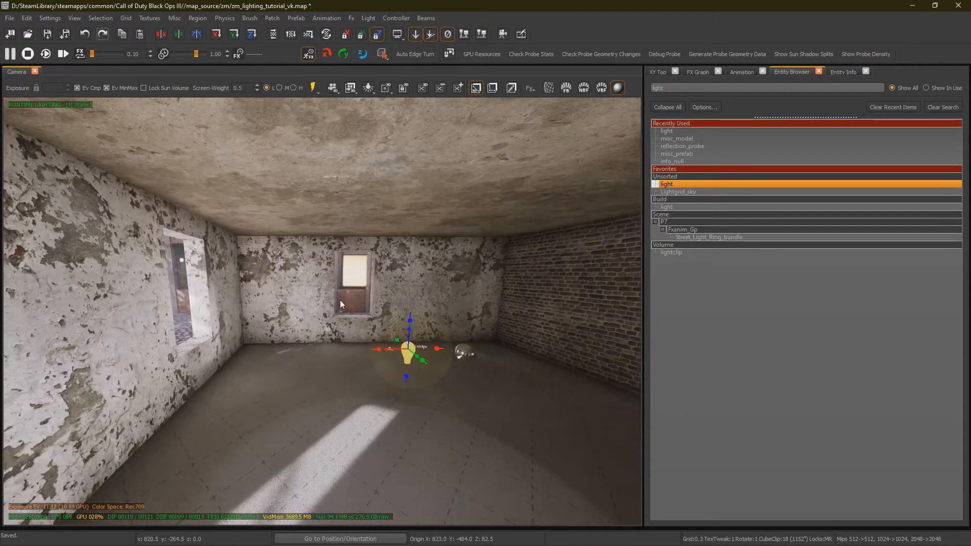
left_click(657, 72)
left_click(698, 72)
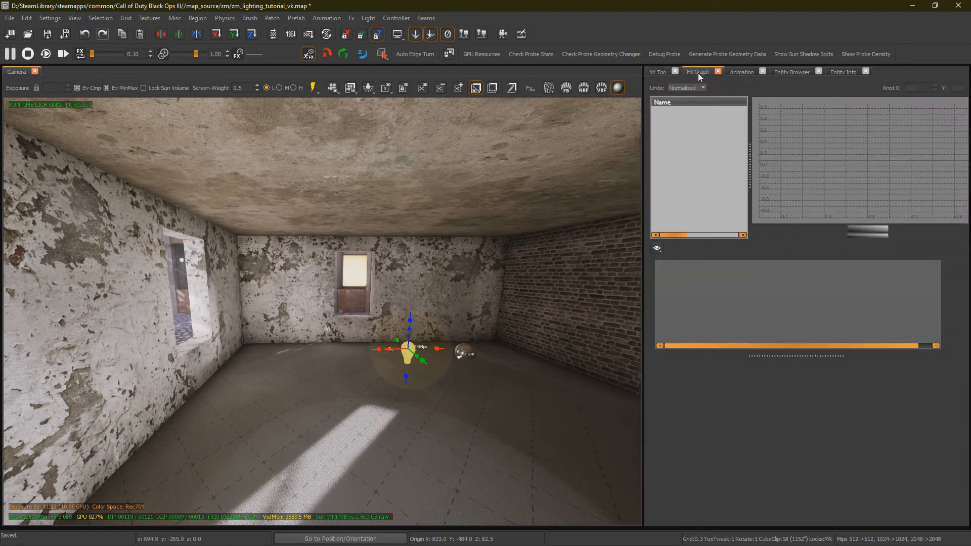
left_click(804, 72)
left_click(841, 72)
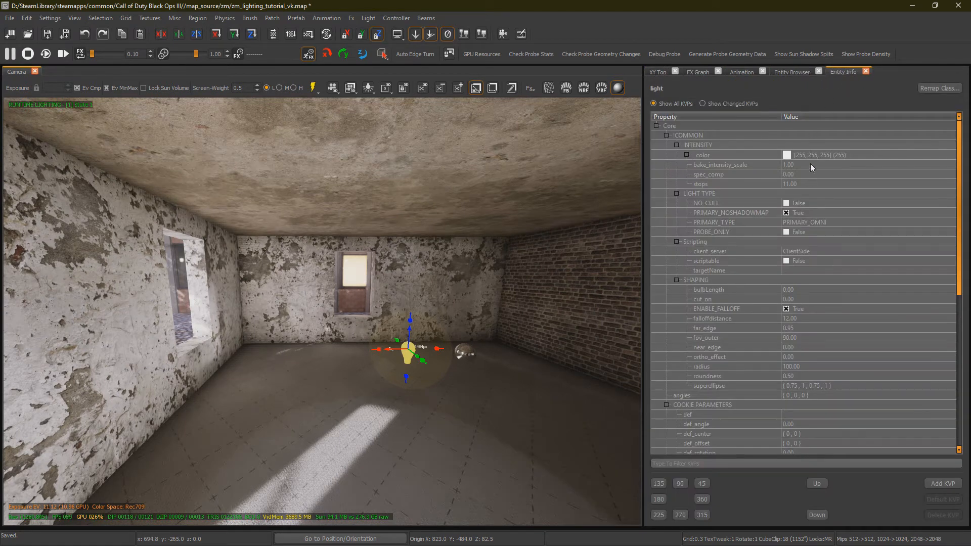
Step: Change the new light's color to magenta (246, 0, 255)
left_click(810, 184)
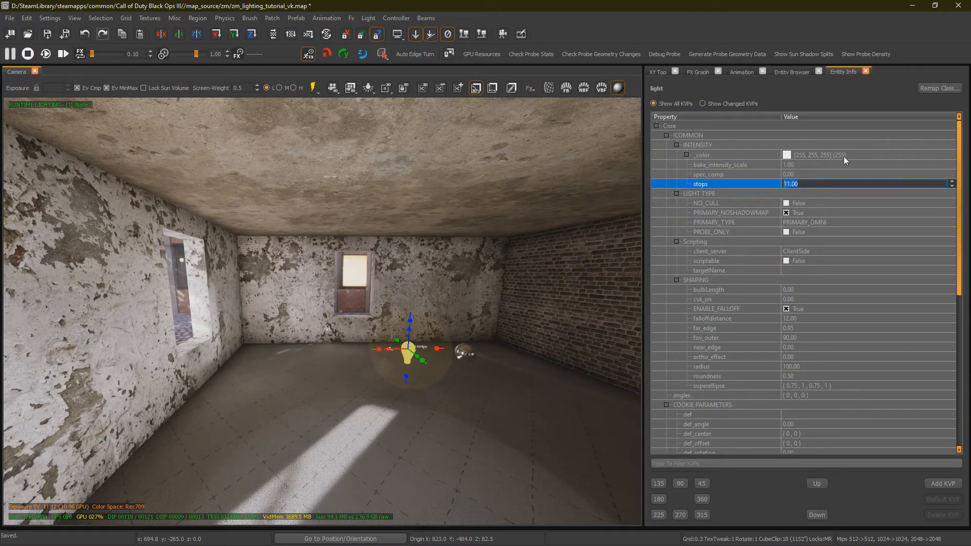
left_click(888, 154)
left_click(950, 155)
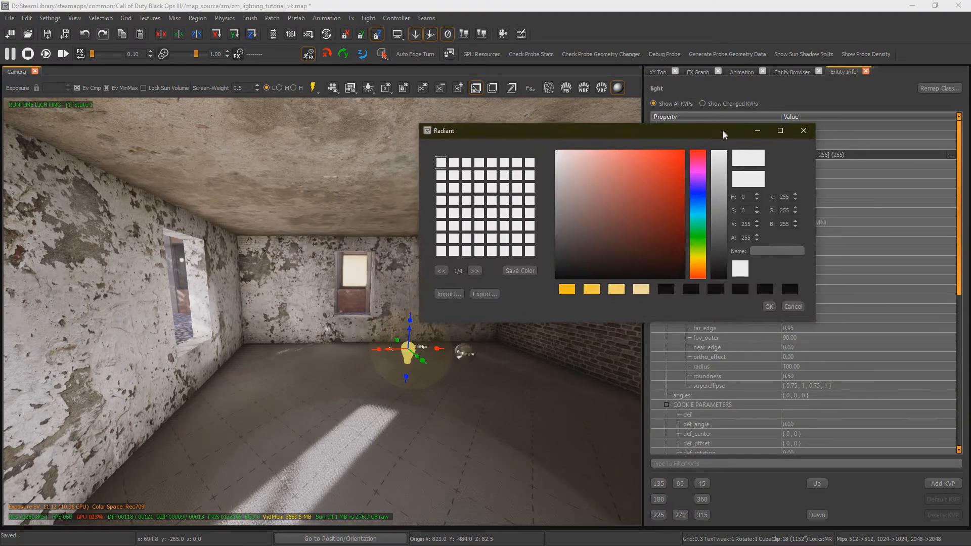
left_click(707, 169)
left_click(692, 148)
left_click(776, 303)
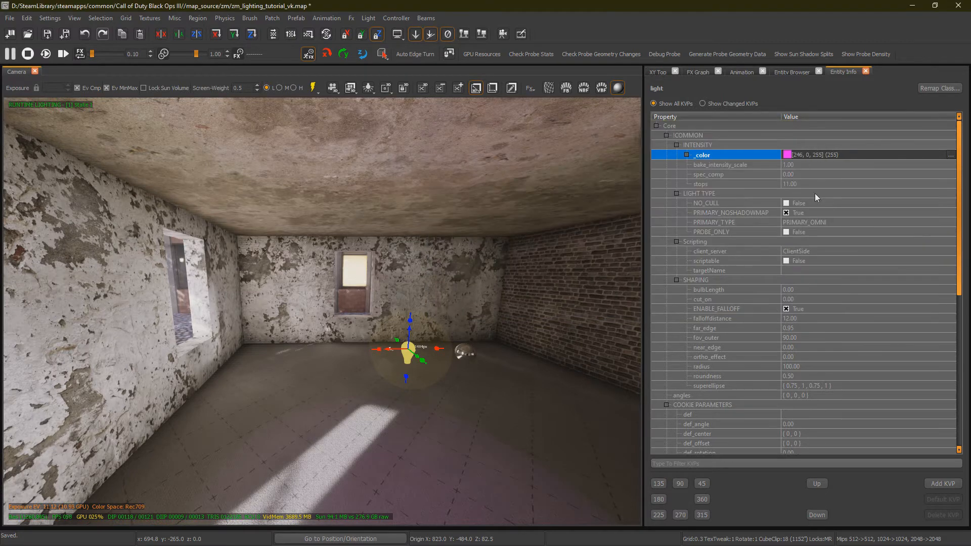
Step: Try the magenta light with PROBE_ONLY enabled and its stops at 15
left_click(786, 231)
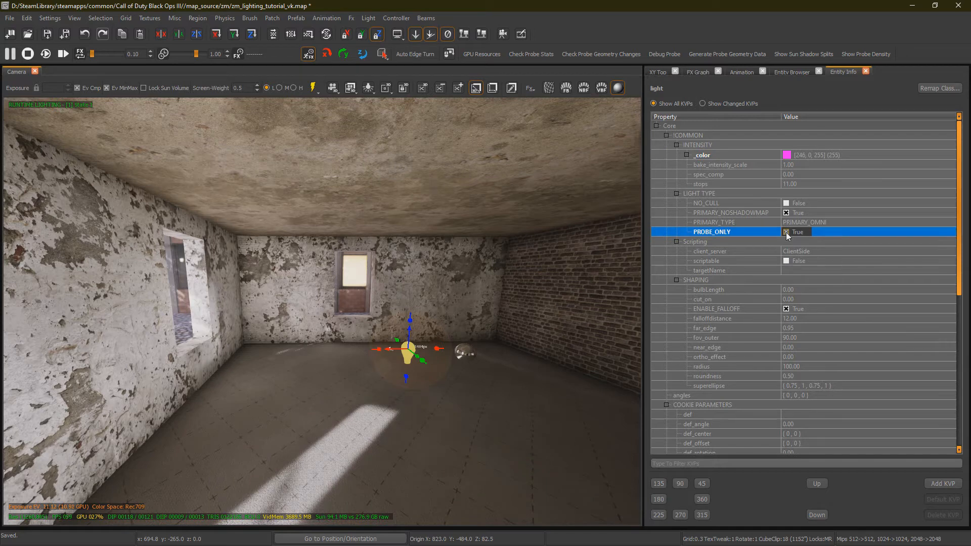
left_click(810, 184)
scroll(810, 182, "up", 2)
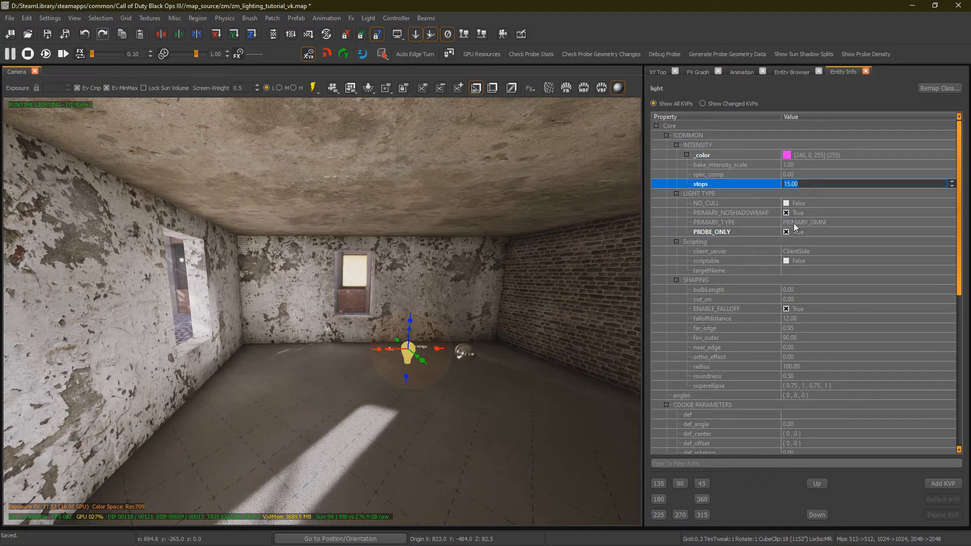
Step: Turn off PROBE_ONLY on the magenta light and set its stops to 18
left_click(787, 232)
left_click(800, 184)
scroll(801, 184, "down", 1)
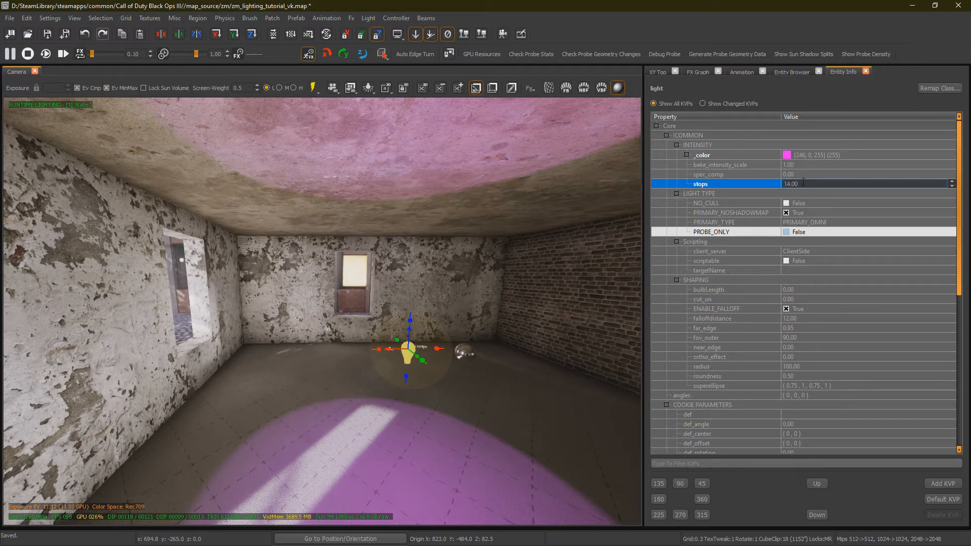
key("Return")
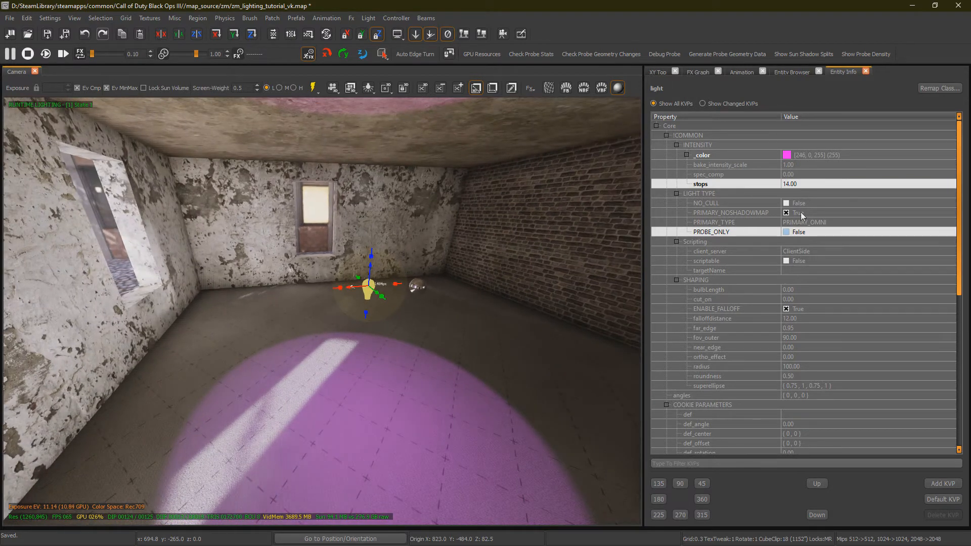
left_click(809, 184)
scroll(810, 183, "up", 1)
scroll(810, 183, "up", 1)
scroll(810, 184, "up", 2)
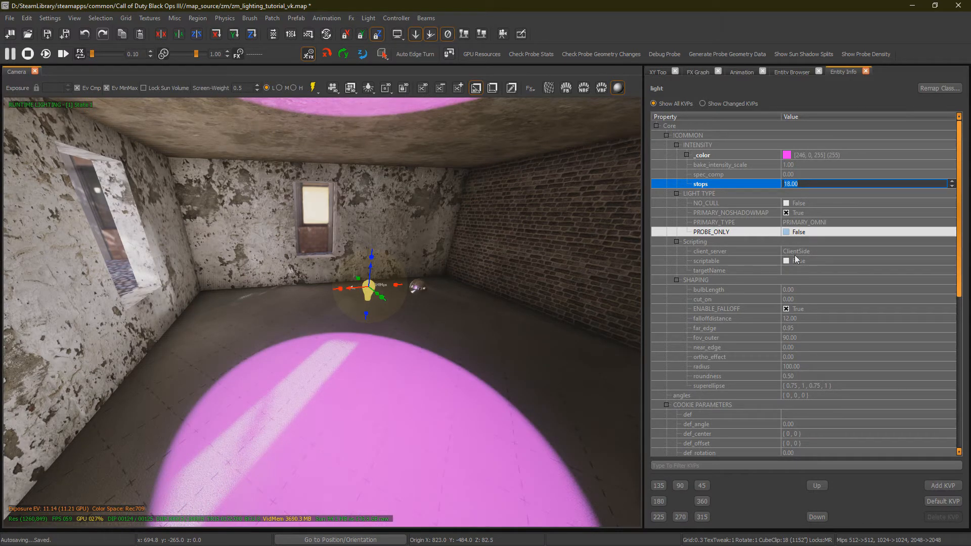
Step: Set the magenta light's radius to 250 and disable PRIMARY_NOSHADOWMAP
left_click(806, 367)
type("250")
key("Return")
left_click(786, 213)
Step: Set the magenta light's far_edge to 0.25, enable PROBE_ONLY, and deselect the light
left_click(704, 348)
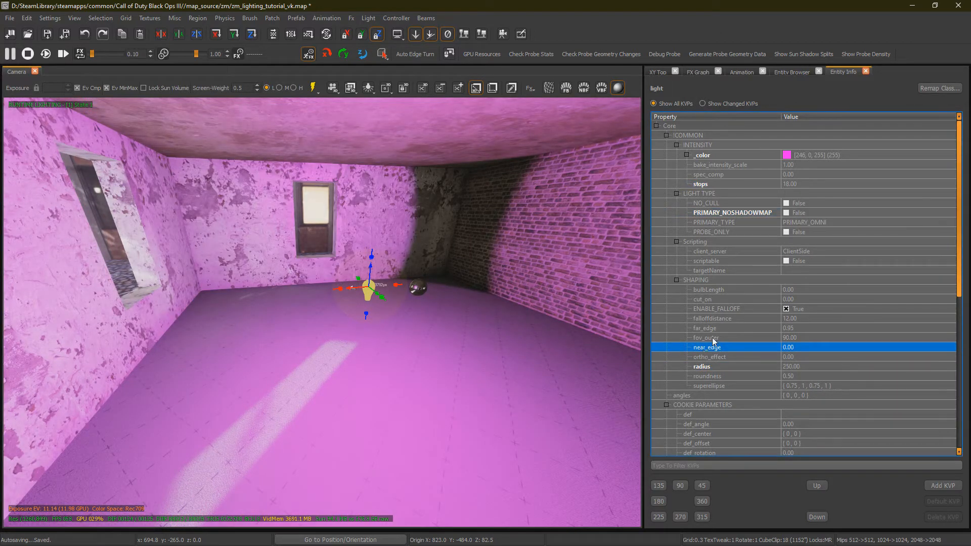
double_click(710, 332)
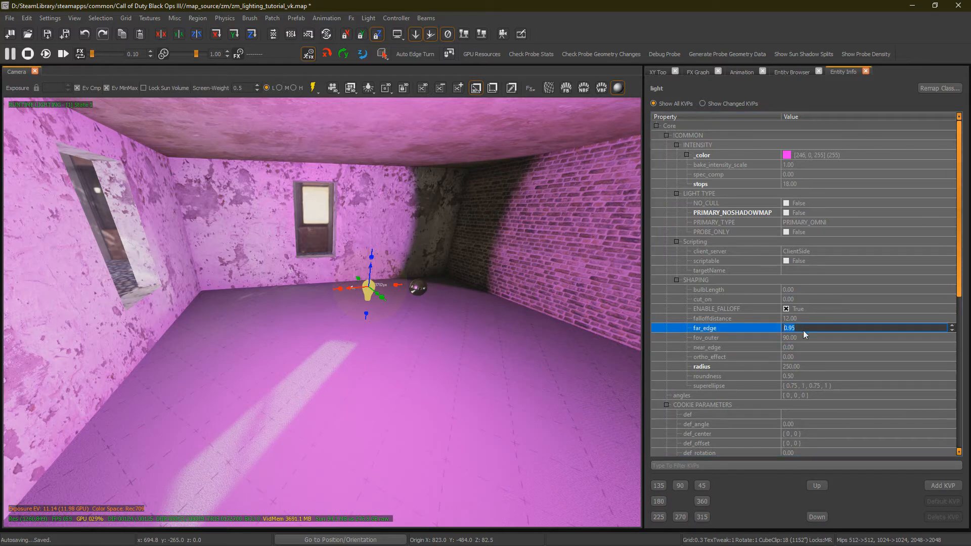
type("0.25")
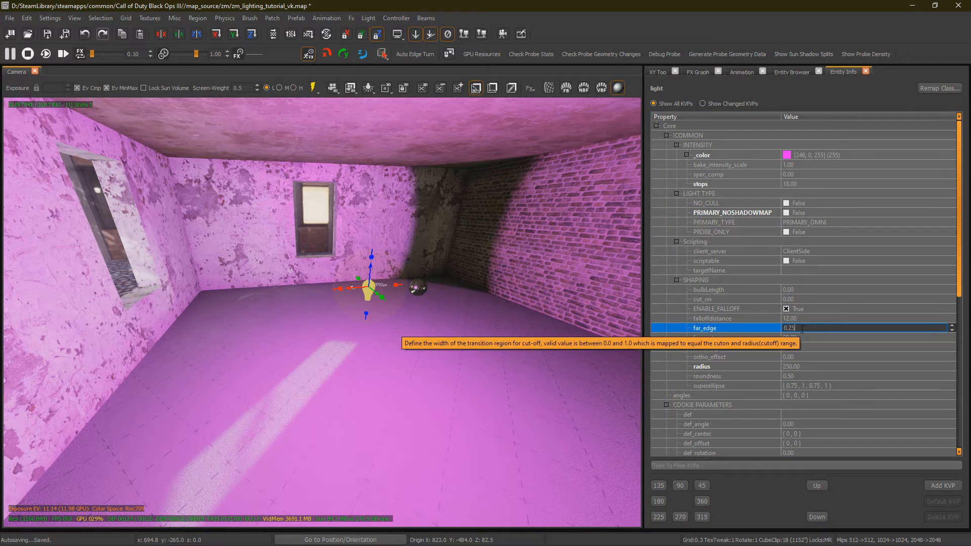
key("Return")
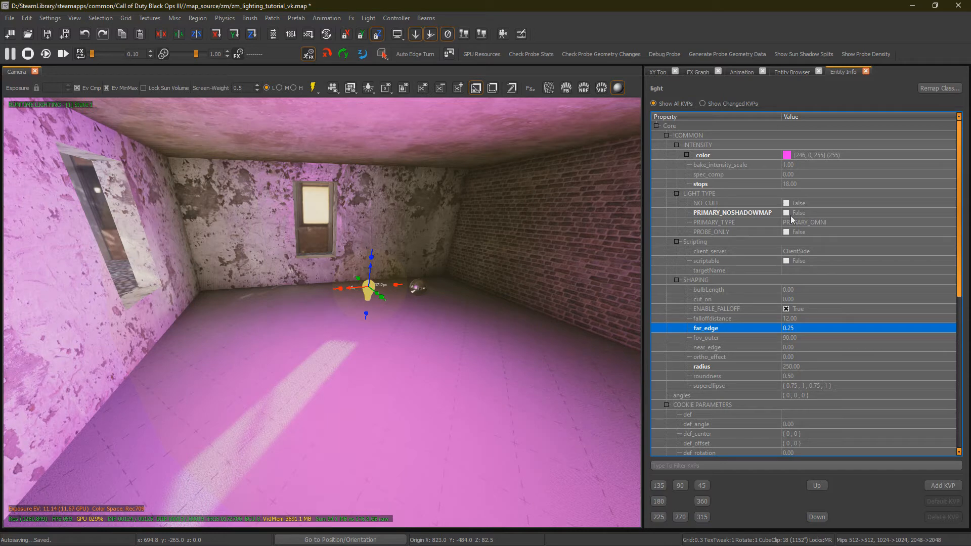
left_click(786, 232)
key("Escape")
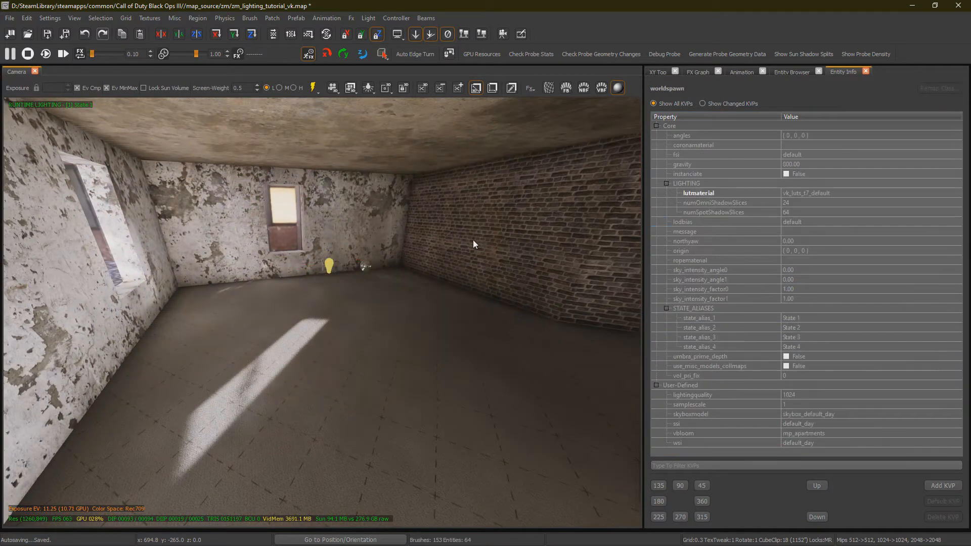
Step: Examine the probe-only lighting on the room's walls, floor and ceiling, with game view on and off
scroll(472, 240, "down", 3)
key("g")
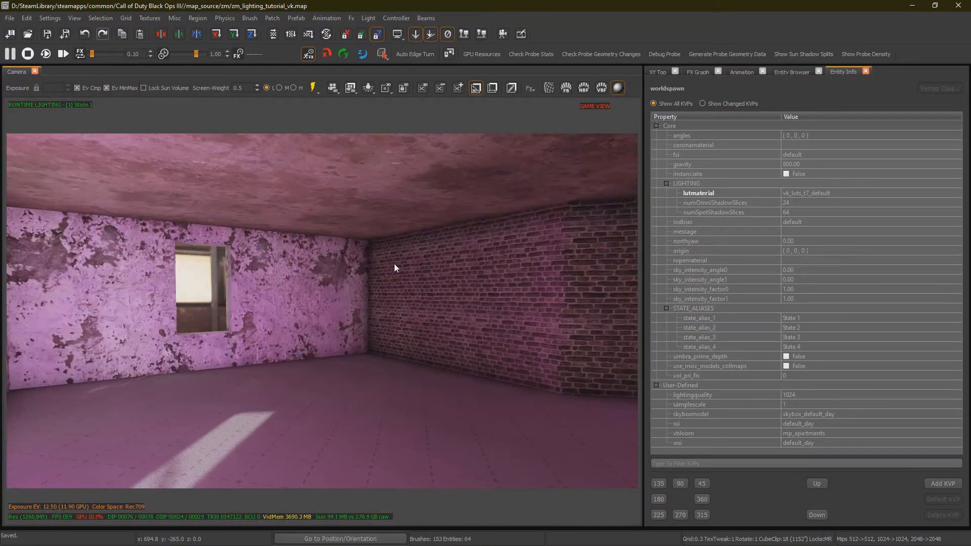
right_click_drag(411, 325, 597, 325)
key("g")
right_click_drag(403, 344, 352, 322)
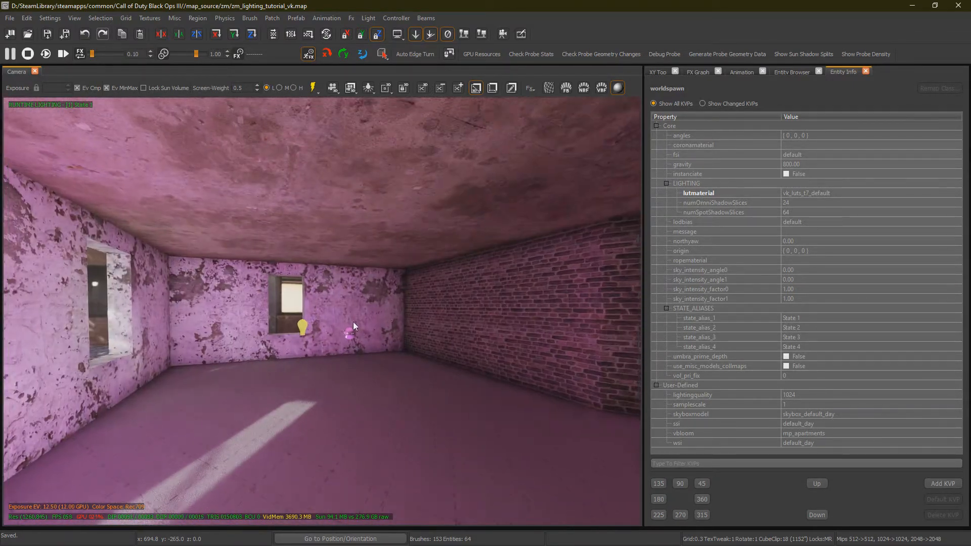
left_click(302, 327)
key("Escape")
right_click_drag(342, 318, 311, 343)
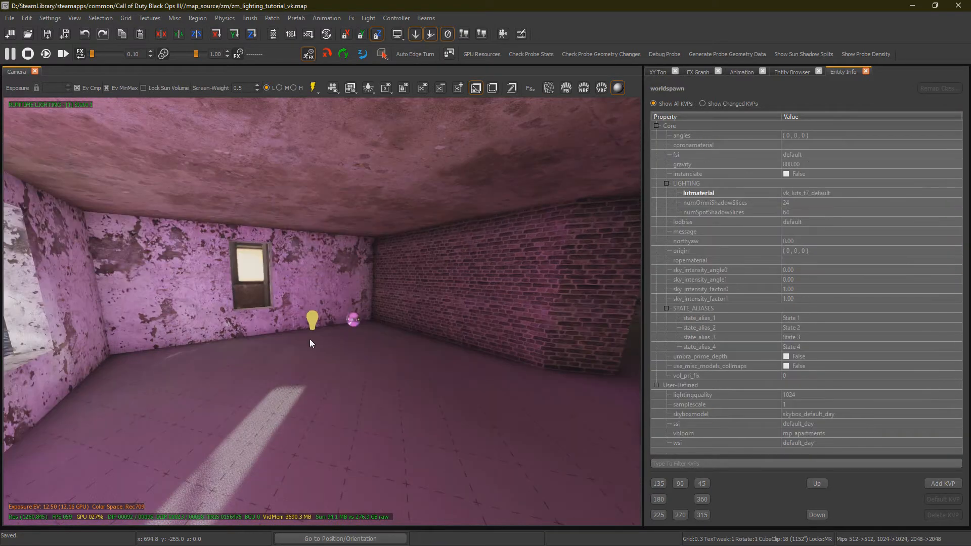
Step: Duplicate the magenta probe-only light and make the copy a spot light
left_click(313, 321)
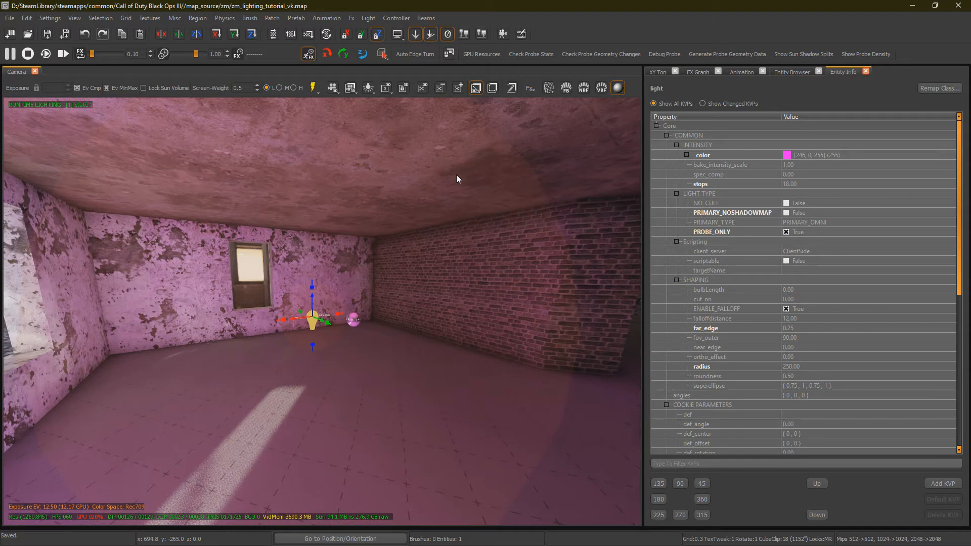
left_click(809, 221)
left_click(809, 222)
left_click(805, 245)
key("space")
Step: Check the spot light's shadowmapScale options and examine the grid shadow it casts on the floor at scale 1
scroll(715, 426, "down", 10)
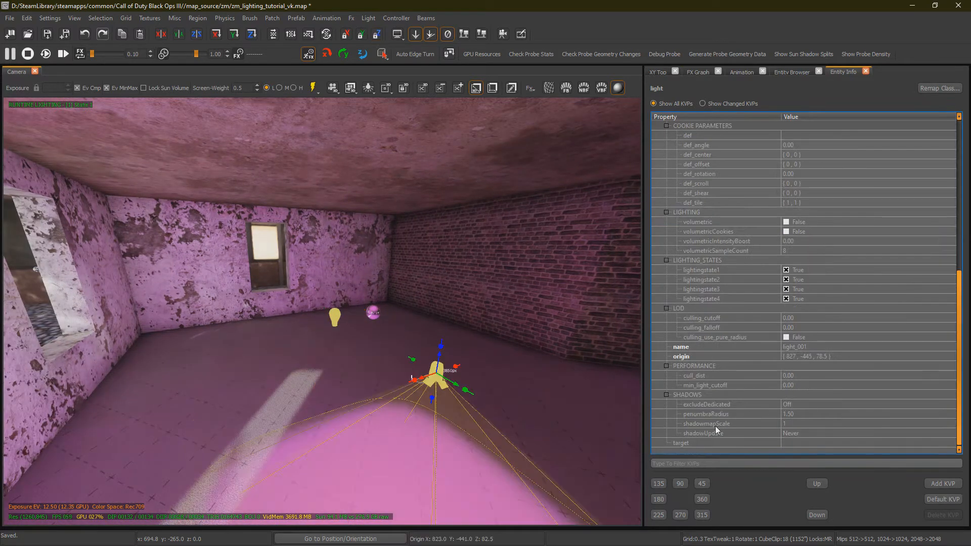
left_click(808, 424)
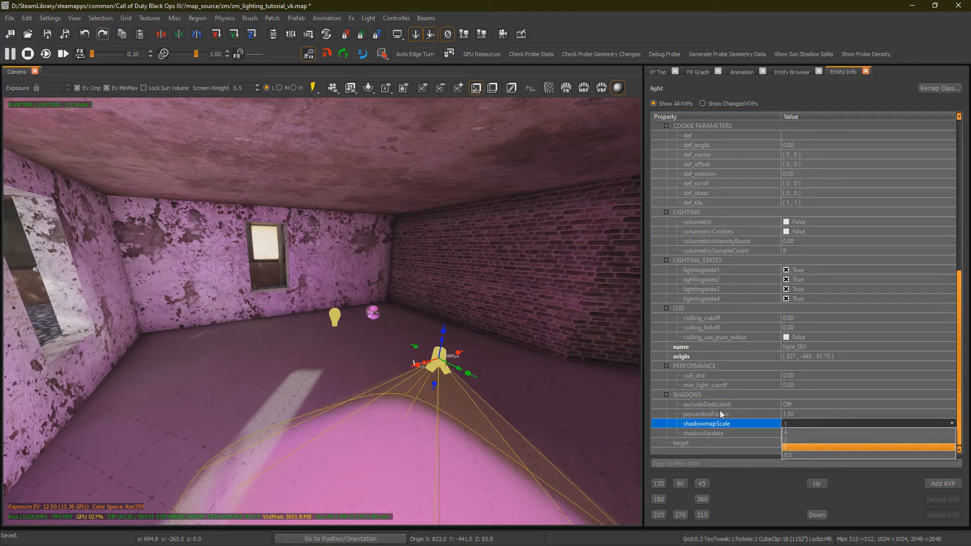
left_click(356, 389)
left_click(797, 423)
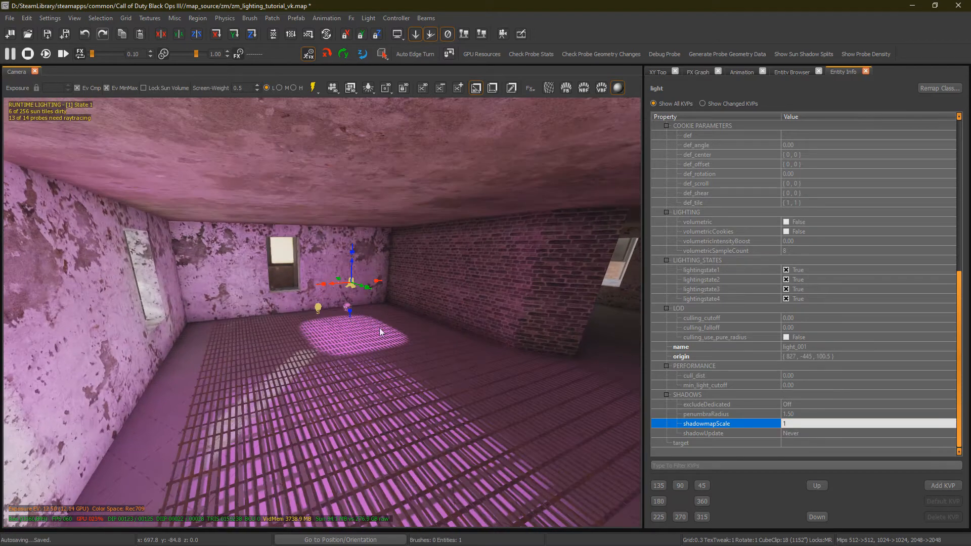
right_click_drag(364, 337, 416, 272)
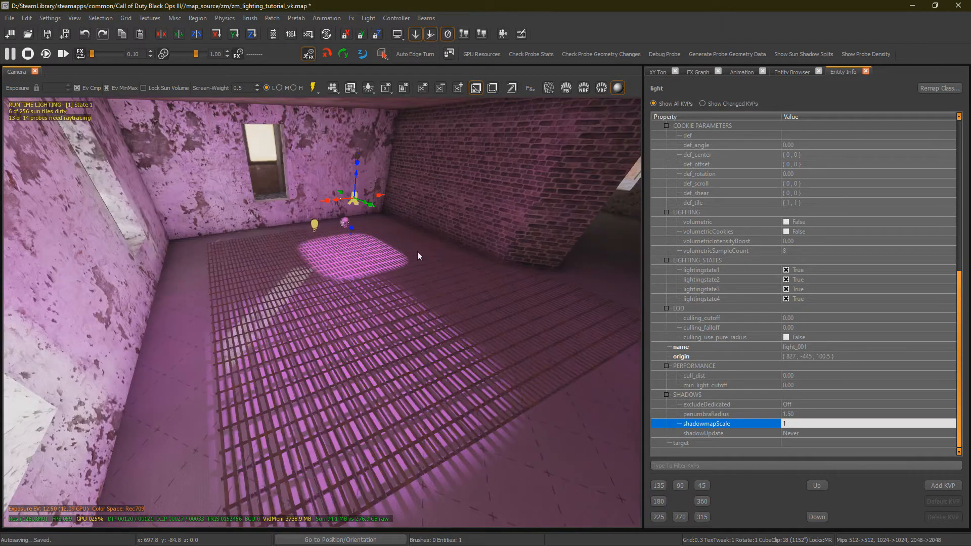
right_click_drag(331, 259, 330, 259)
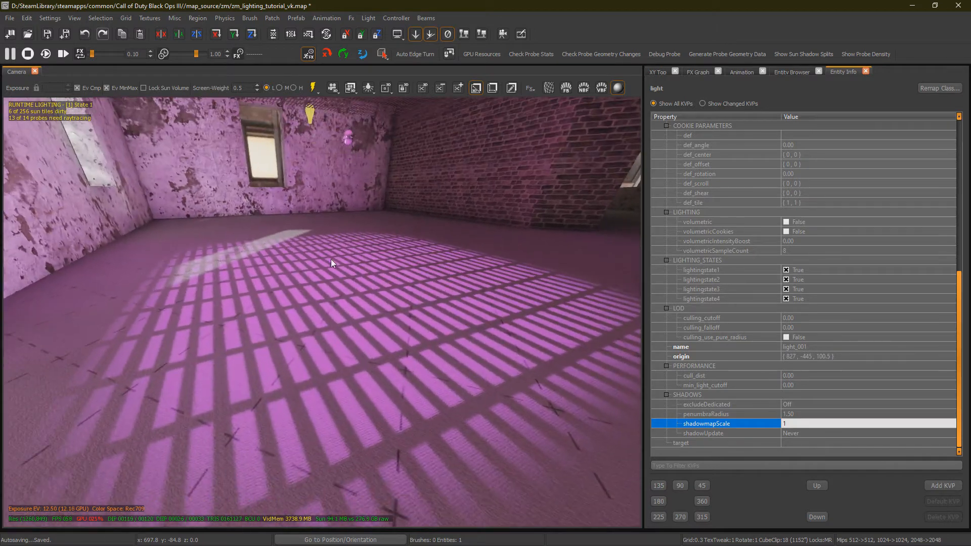
Step: Try the spot light's shadowmapScale at 4 and at 0.5 to compare the grid shadow's sharpness on the floor
left_click(789, 424)
left_click(794, 432)
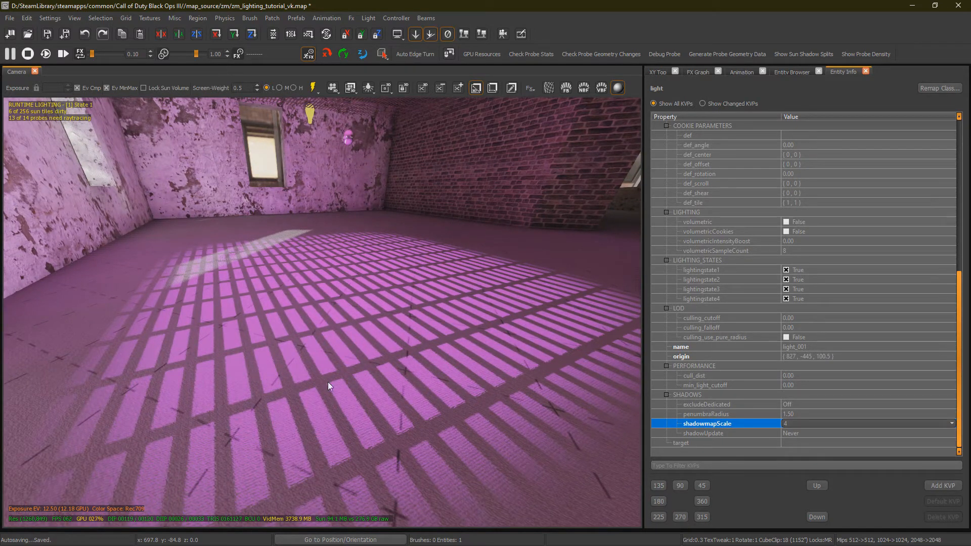
left_click(795, 423)
left_click(799, 456)
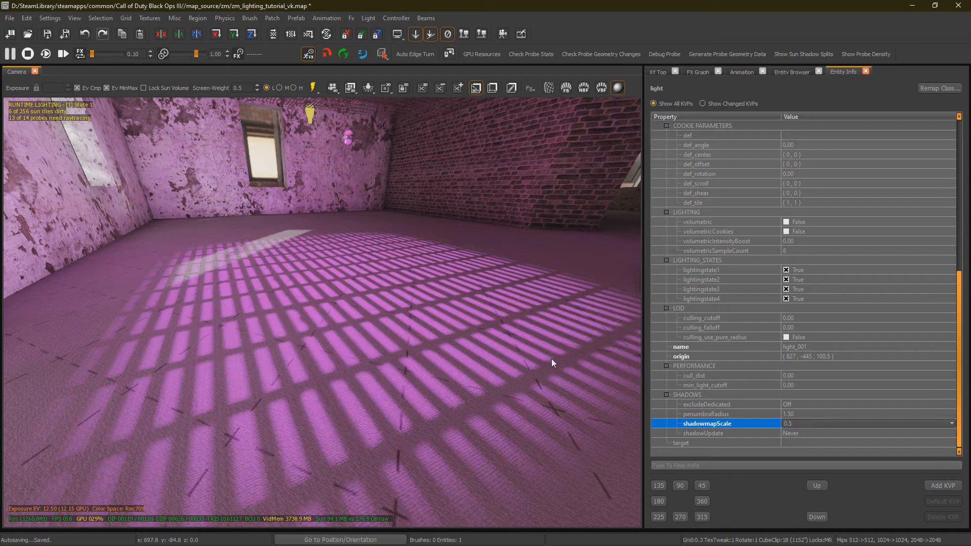
Step: Try a penumbraRadius of 1 on the spot light and check its excludeDedicated options
left_click(820, 412)
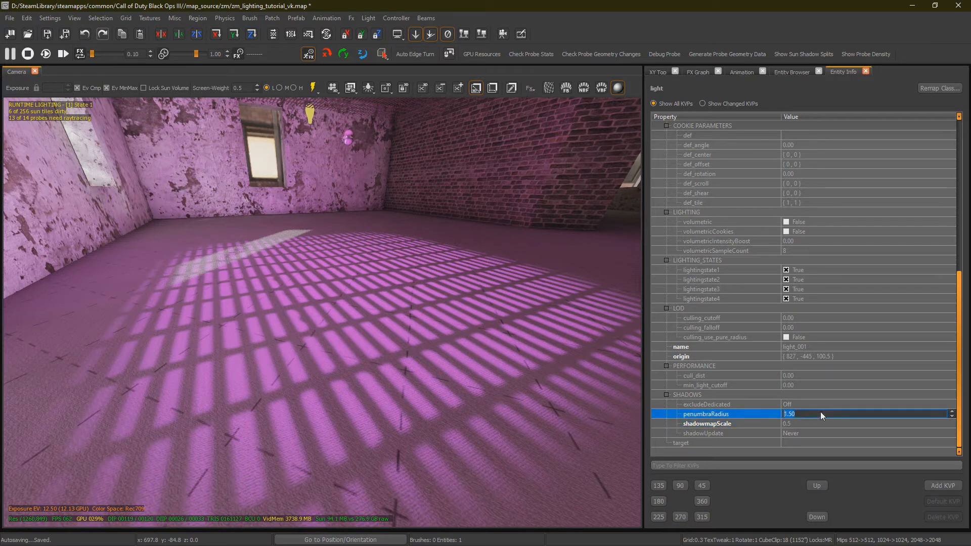
type("1")
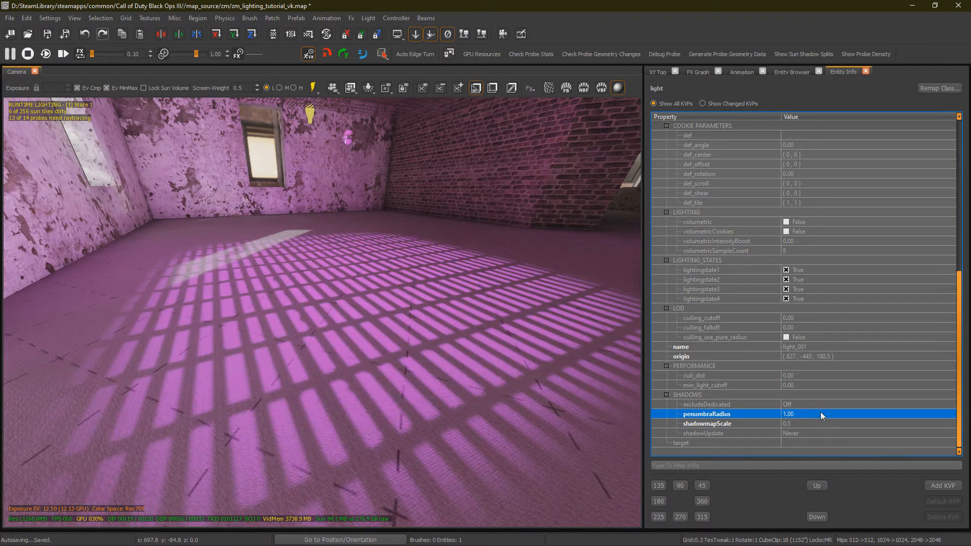
left_click(791, 405)
left_click(791, 404)
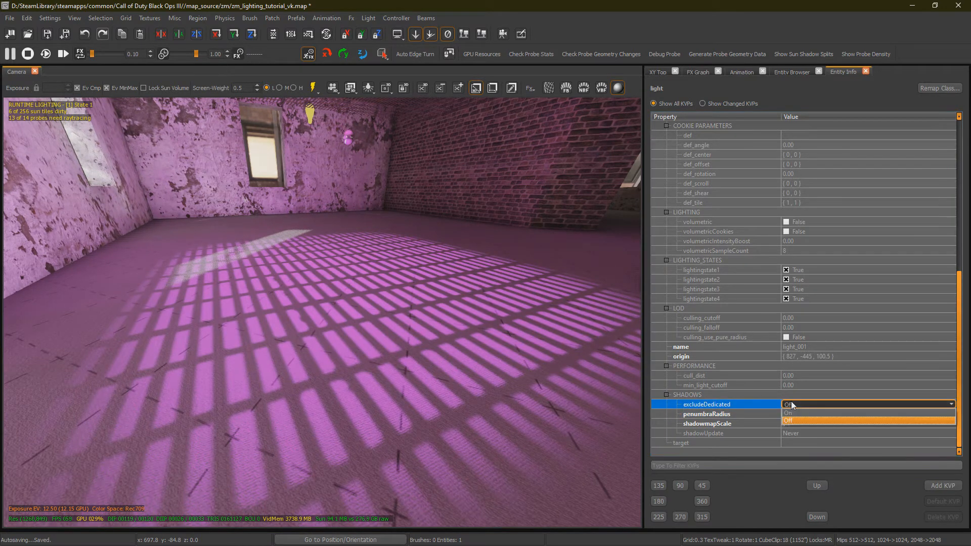
left_click(796, 413)
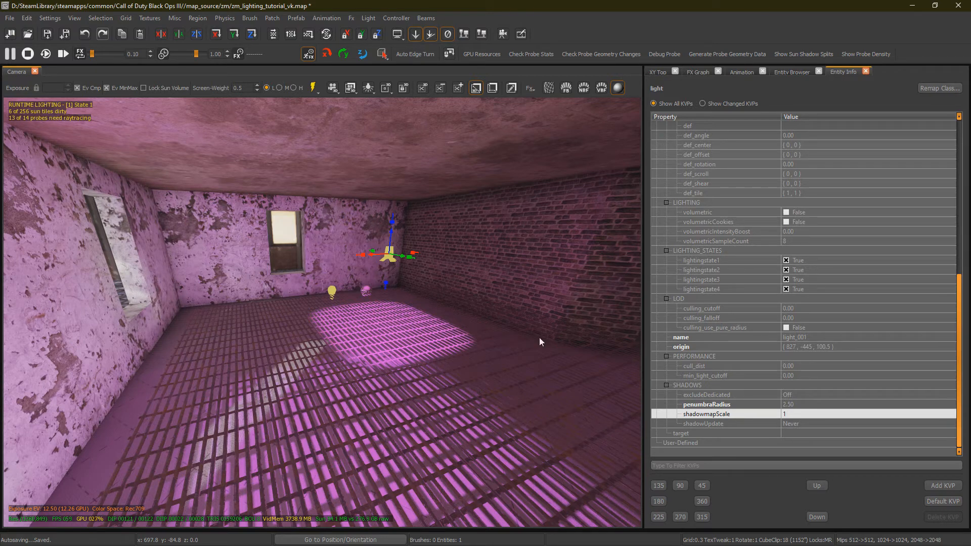
Step: Enable culling_use_pure_radius on the spot light and examine its extent from increasing distances outside the building
double_click(718, 327)
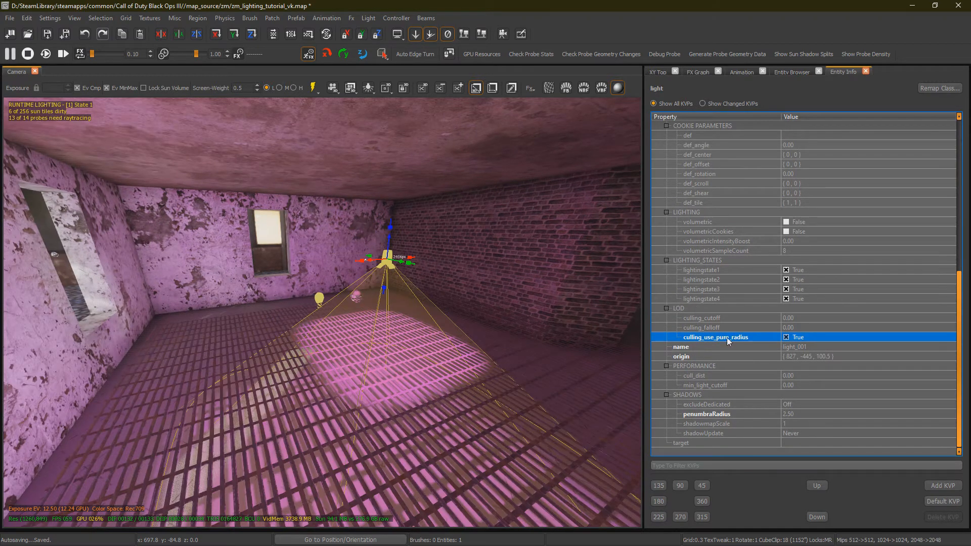
scroll(727, 338, "up", 10)
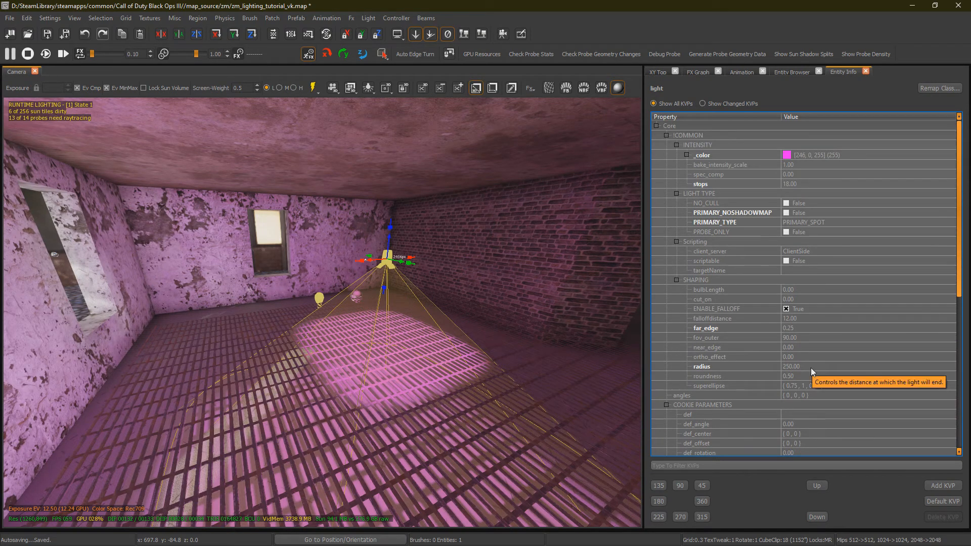
right_click_drag(455, 318, 487, 330)
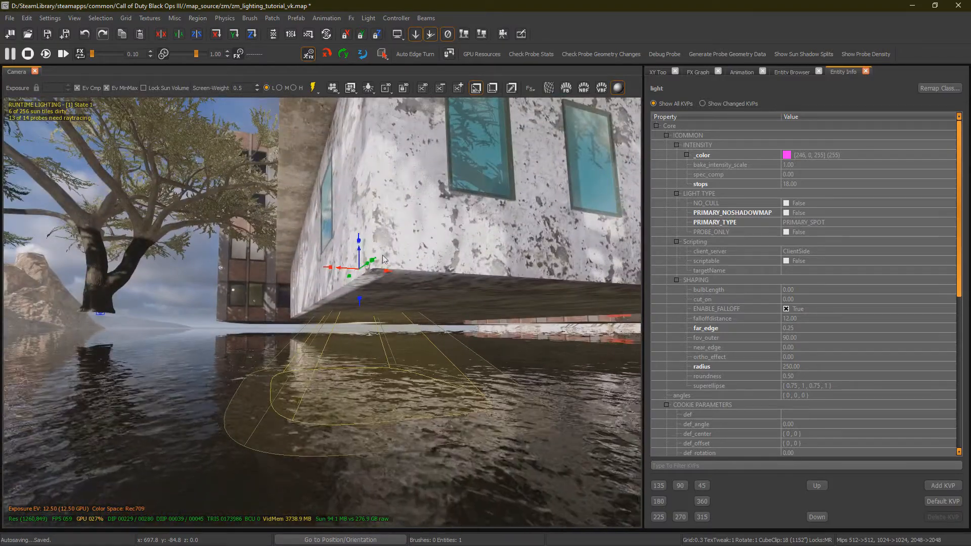
right_click_drag(399, 276, 392, 301)
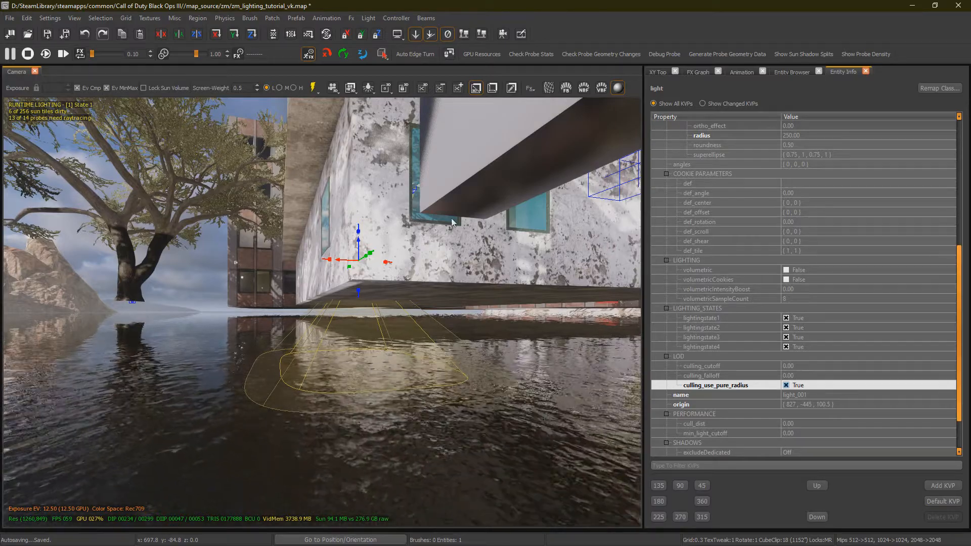
right_click_drag(445, 218, 335, 210)
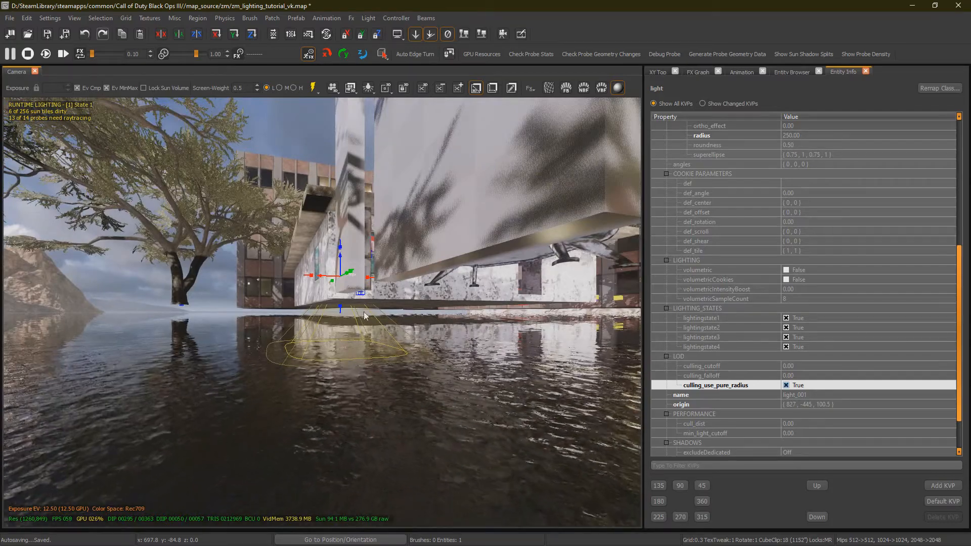
right_click_drag(362, 260, 342, 270)
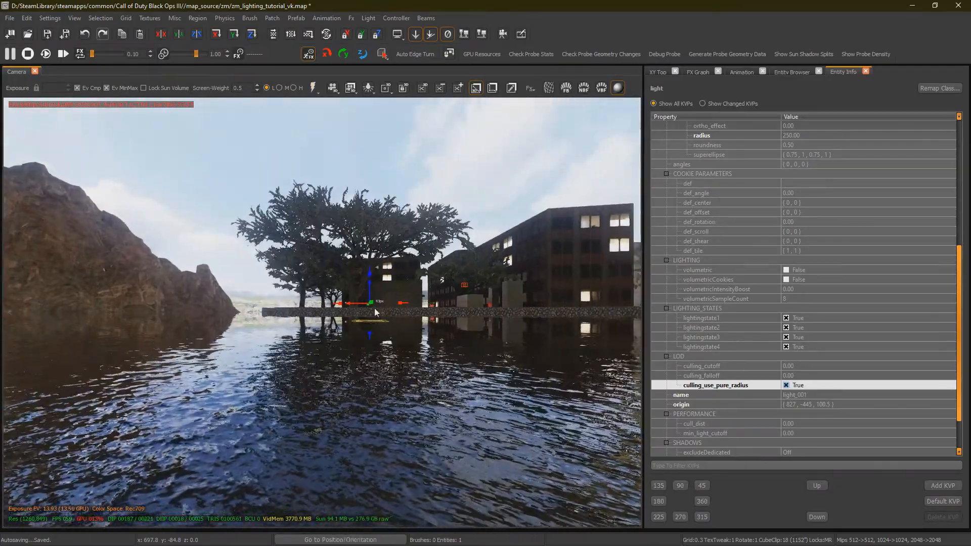
right_click_drag(370, 329, 368, 329)
key("w")
right_click_drag(541, 369, 535, 392)
Step: Set the spot light's culling_cutoff to 50 and culling_falloff to 100
left_click(793, 367)
key("w")
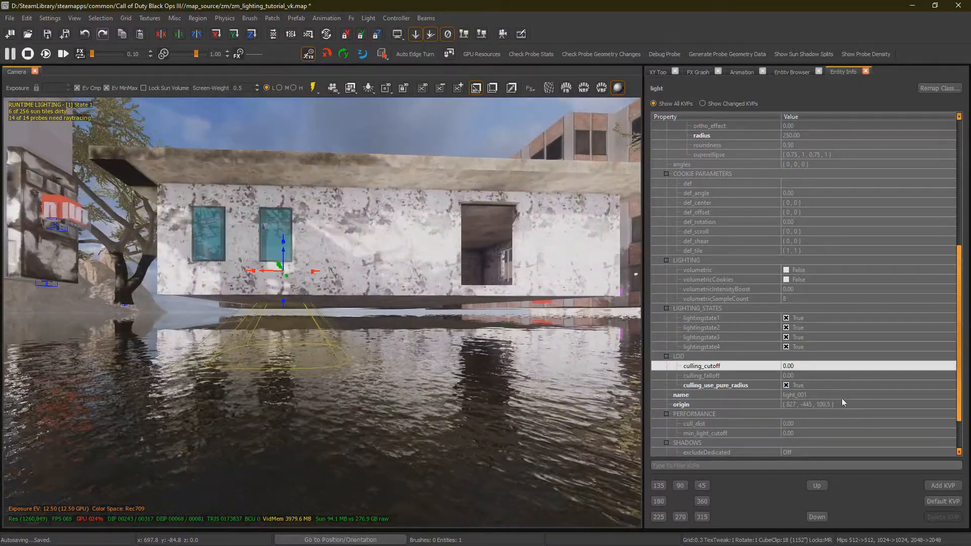
left_click(818, 373)
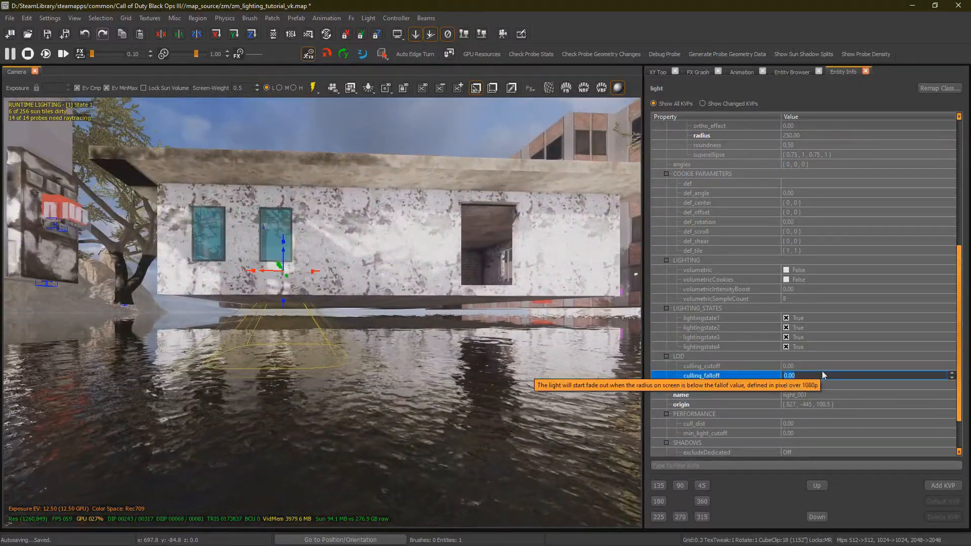
key("Up")
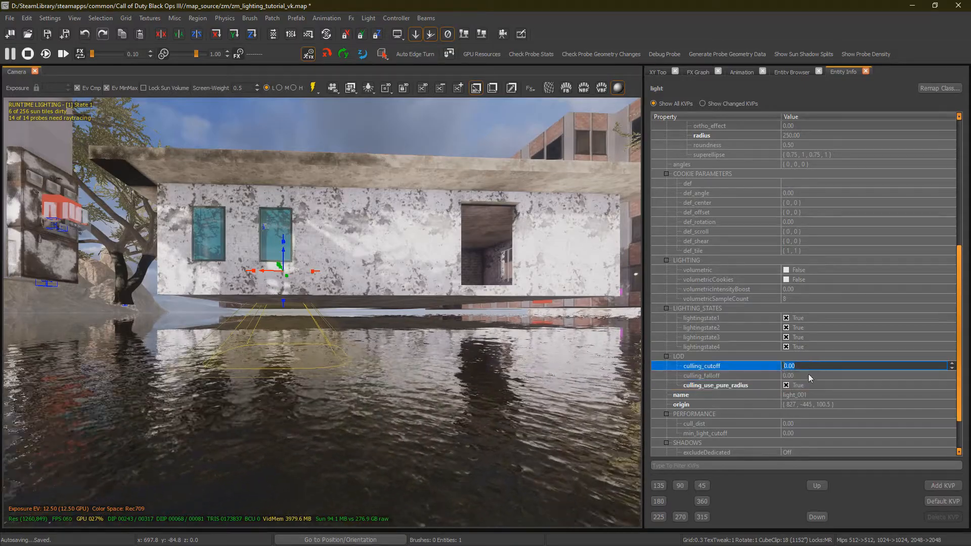
Step: Examine the spot light's culling radius indicator from nearer and farther viewpoints across the water
right_click_drag(378, 437, 375, 439)
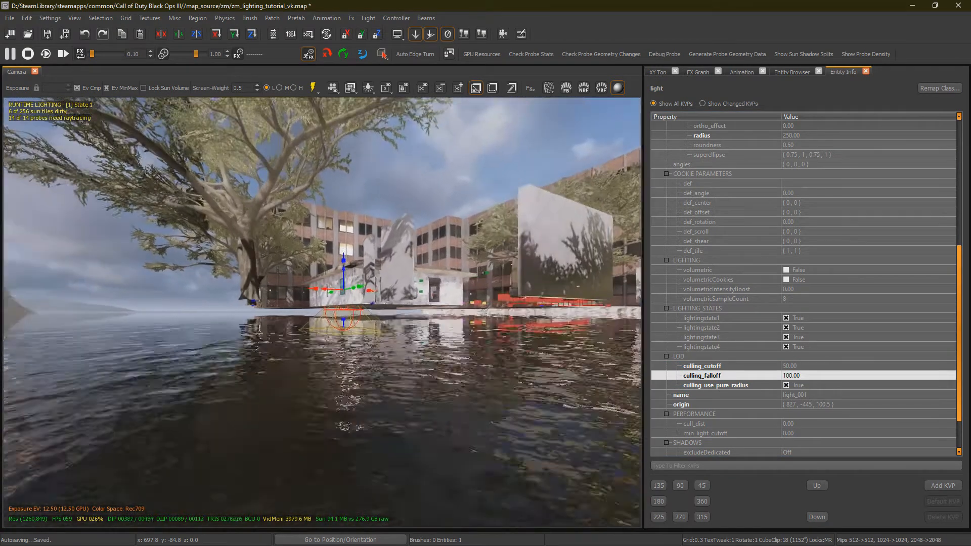
key("w")
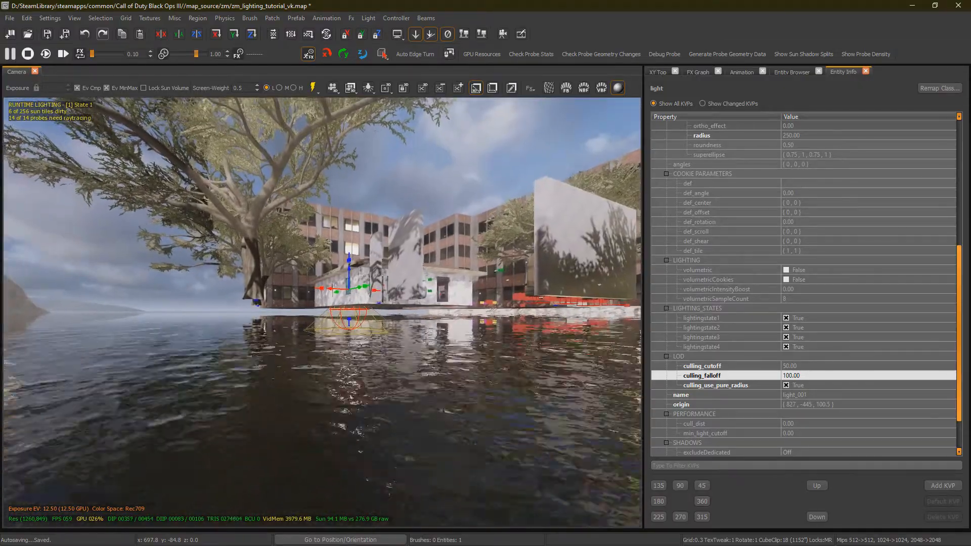
key("s")
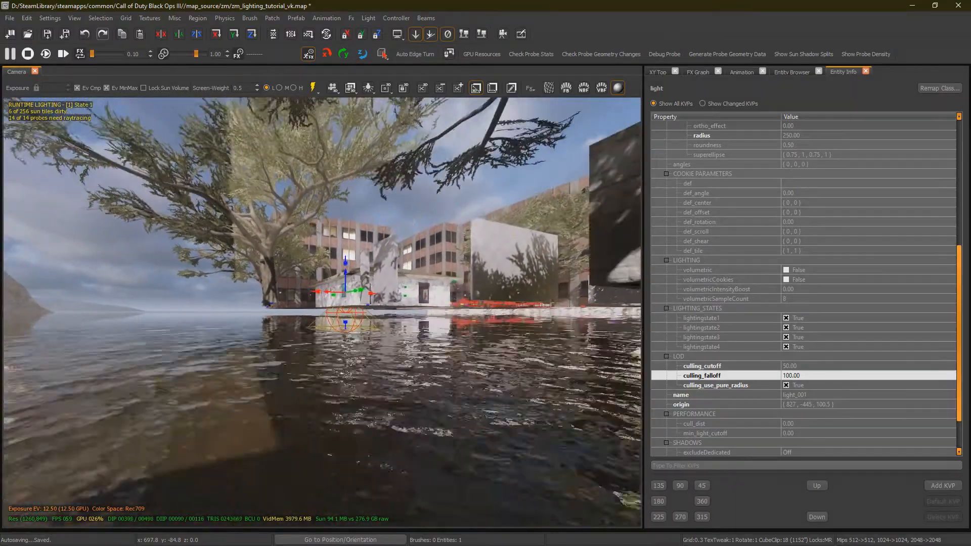
key("s")
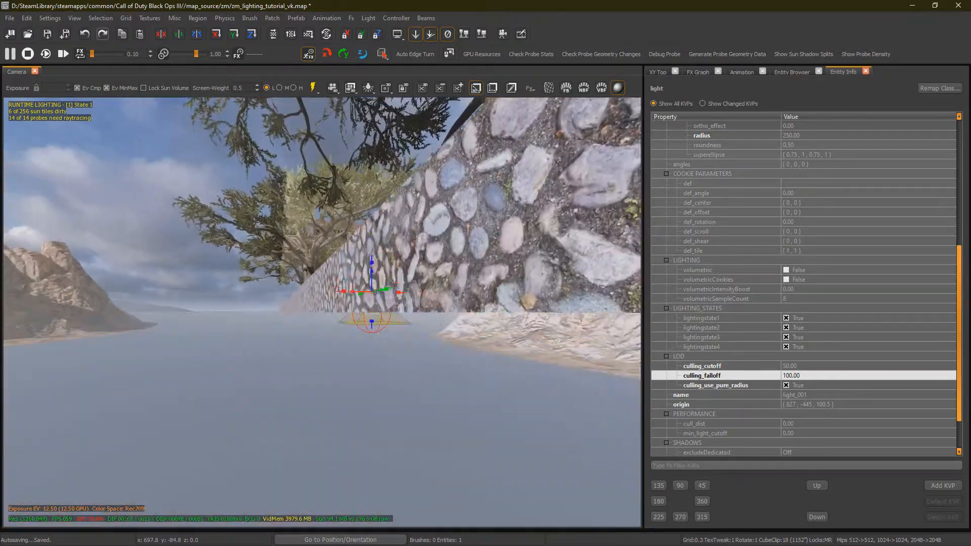
key("s")
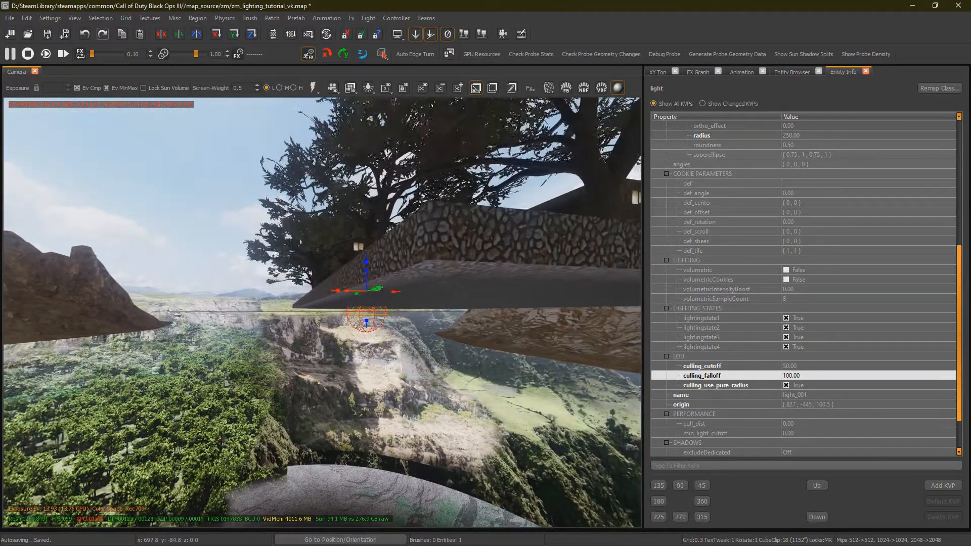
key("s")
key("w")
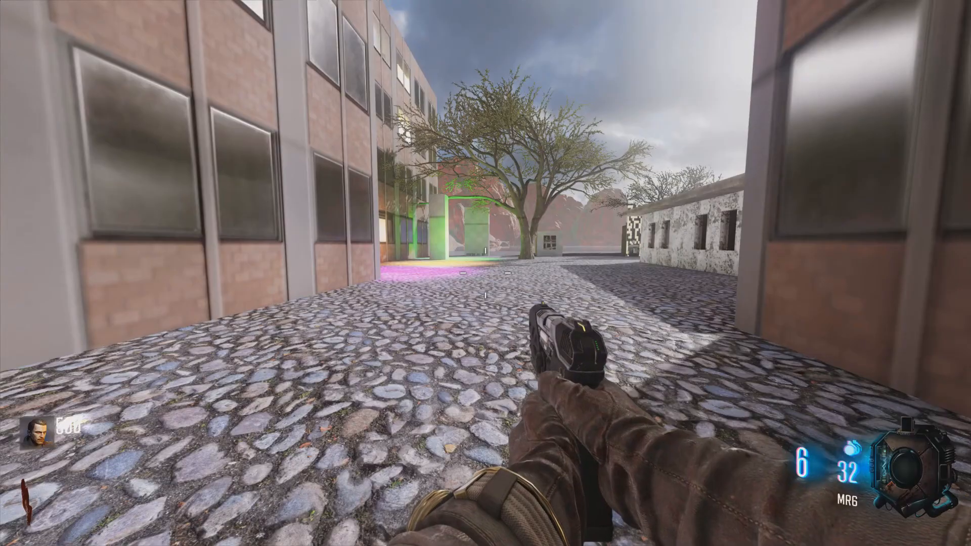
key("w")
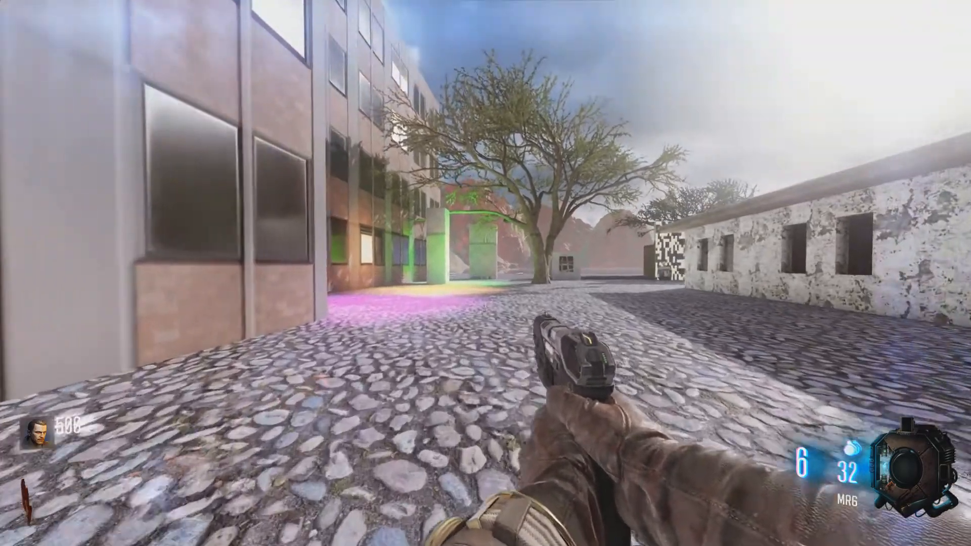
key("shift")
key("w")
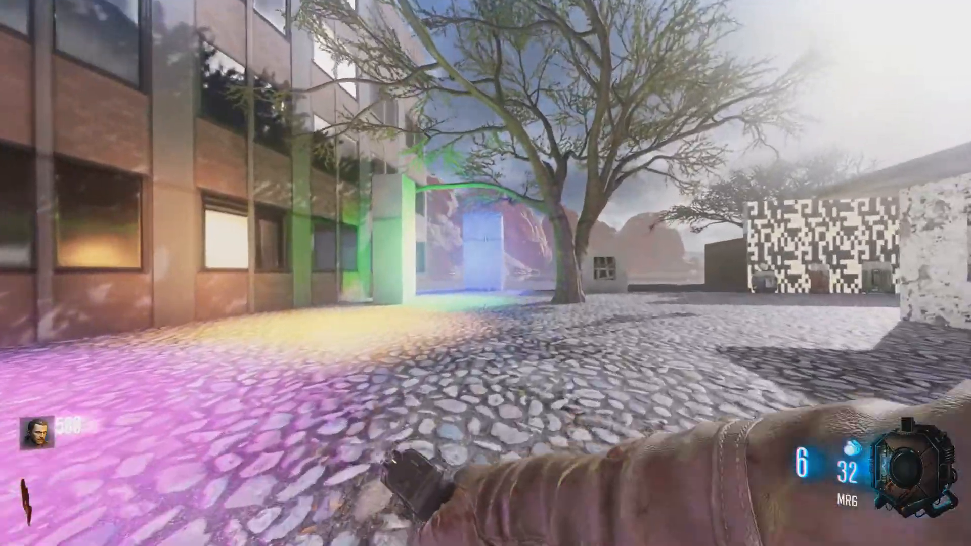
right_click(485, 273)
key("shift")
key("w")
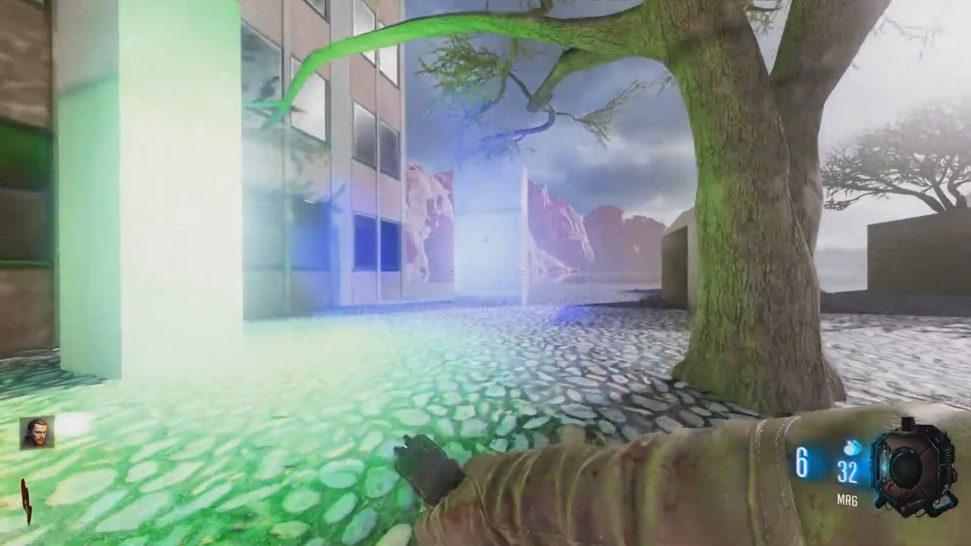
key("w")
key("shift")
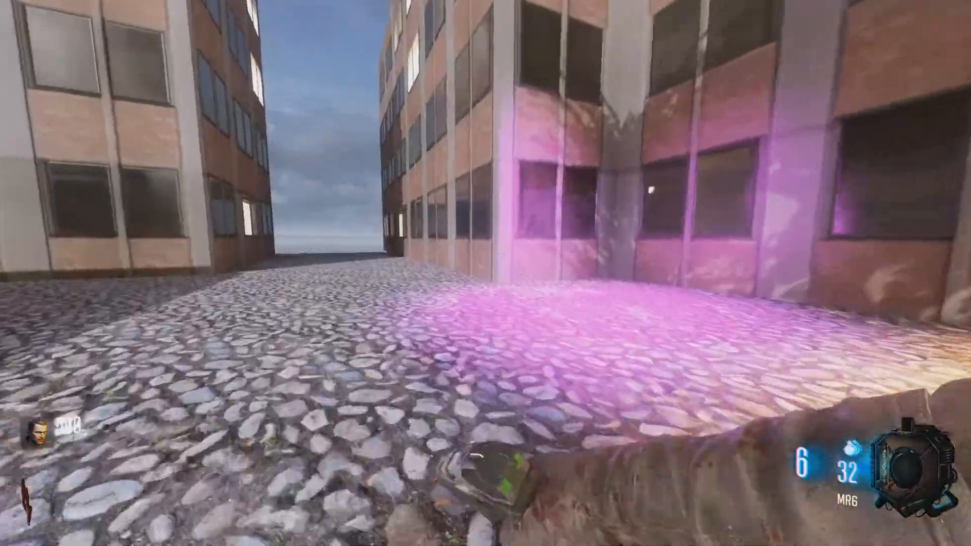
key("s")
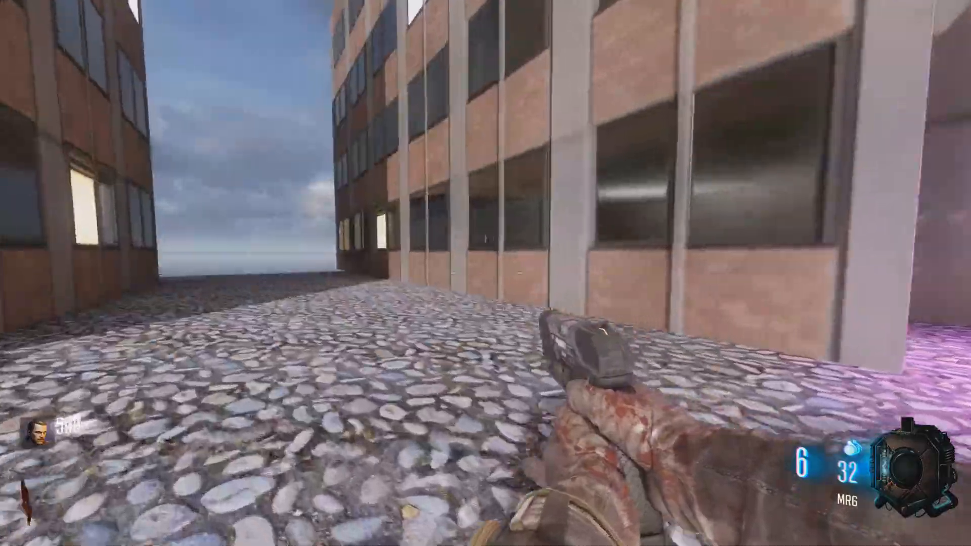
key("w")
key("shift")
key("w")
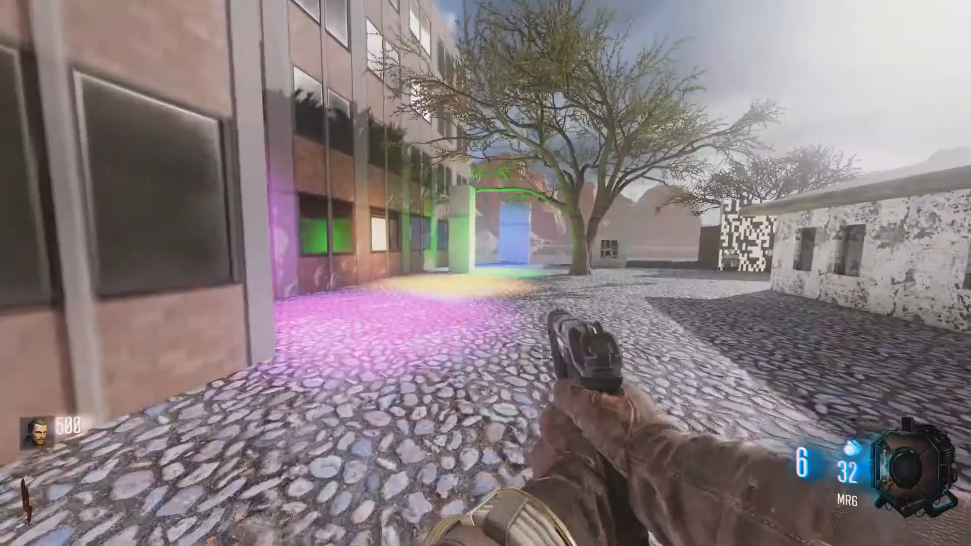
key("s")
right_click(485, 273)
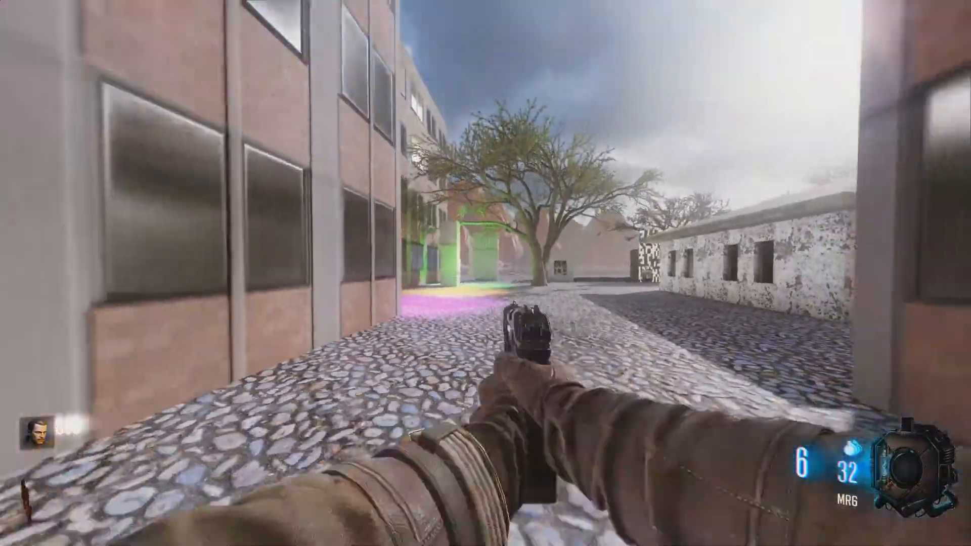
key("w")
key("shift")
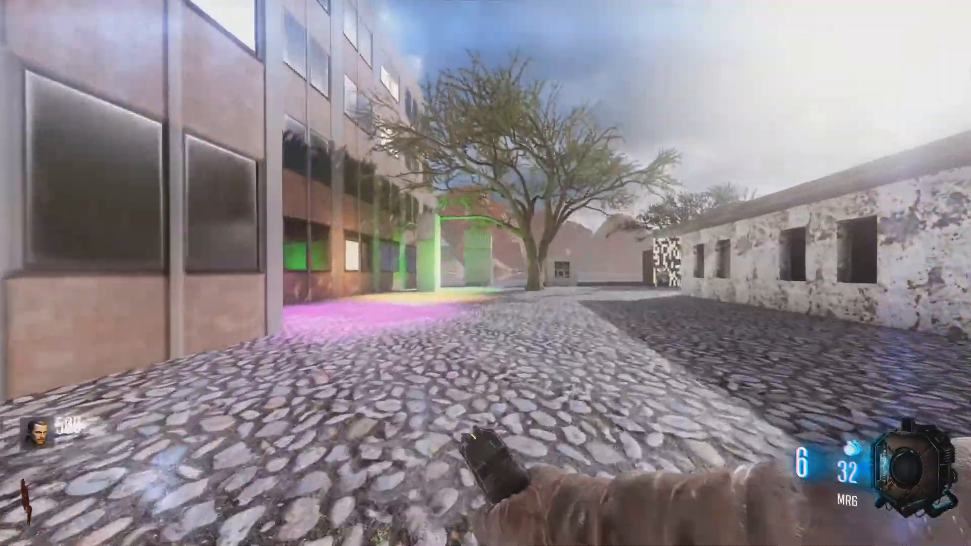
key("w")
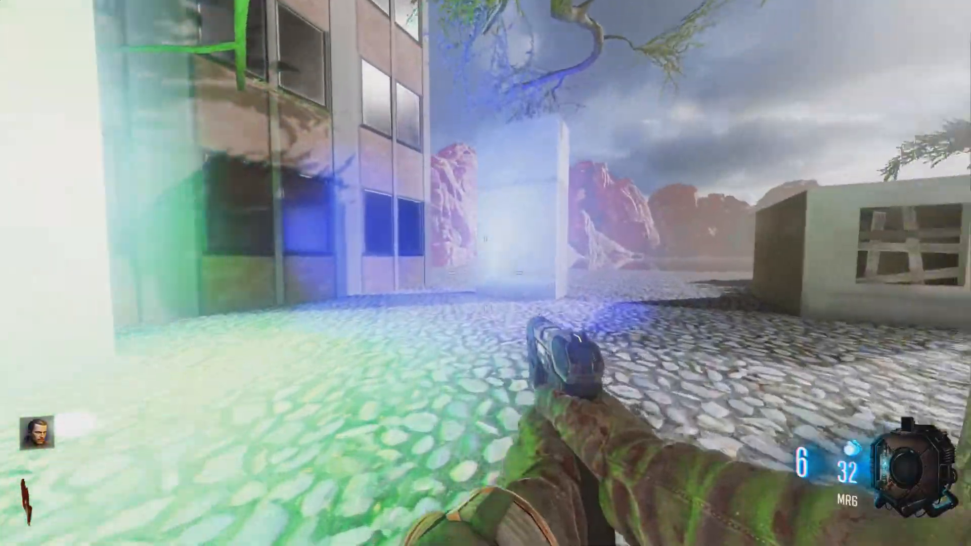
key("shift")
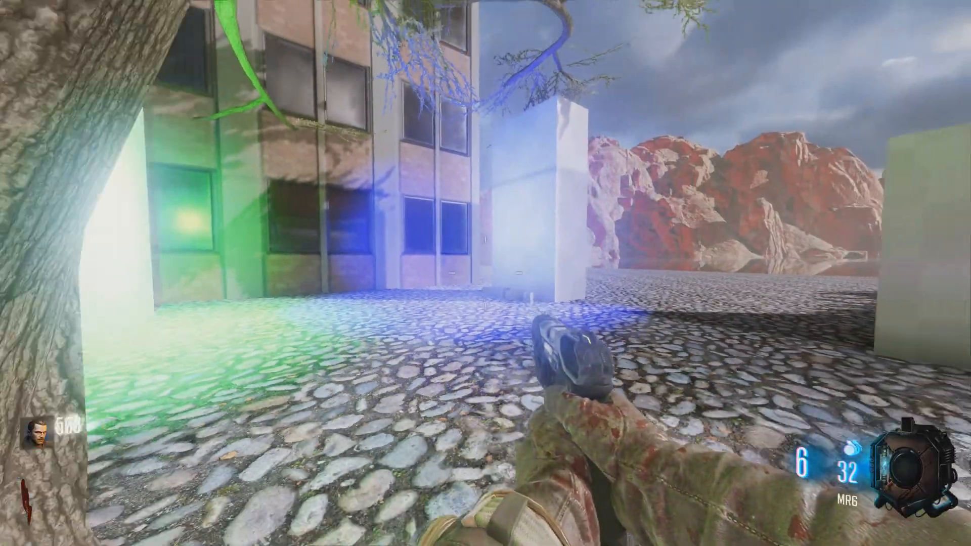